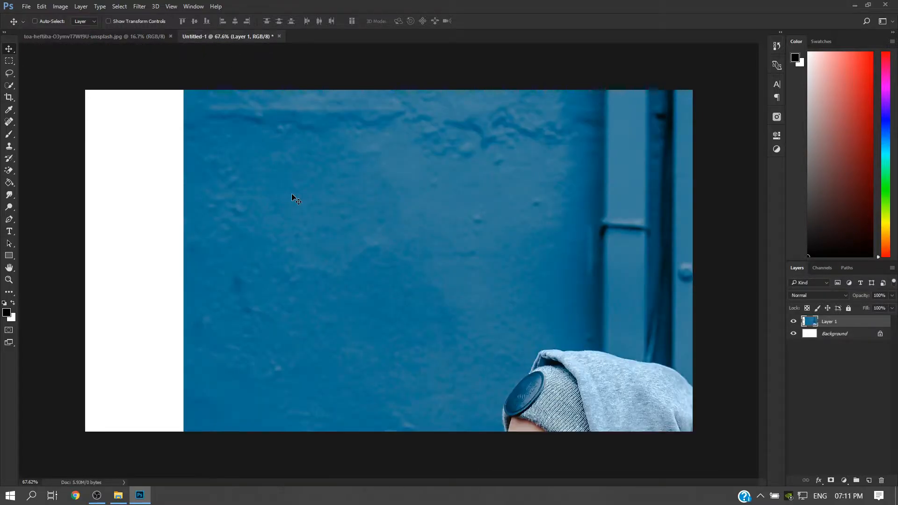
Step: Convert Layer 1 to a Smart Object, then scale the photo to about 28% and place it near the canvas centre
right_click(837, 322)
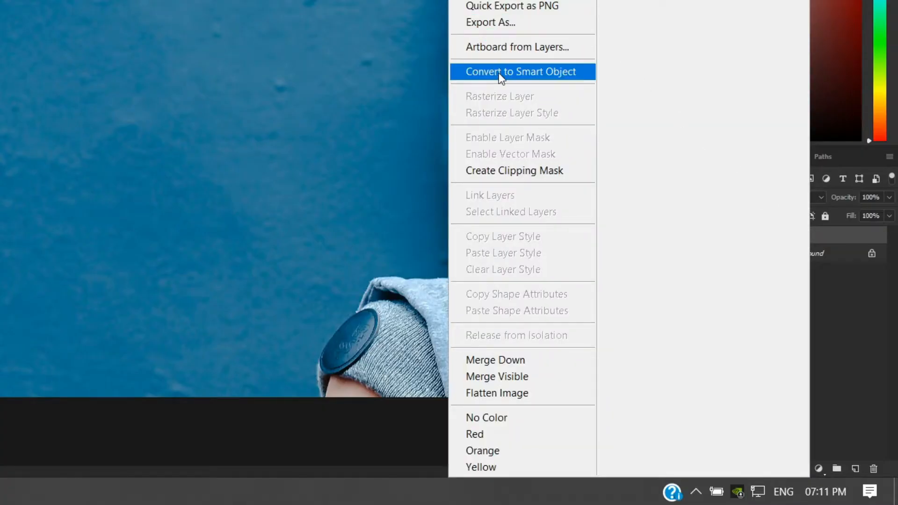
left_click(527, 72)
scroll(614, 212, "down", 5)
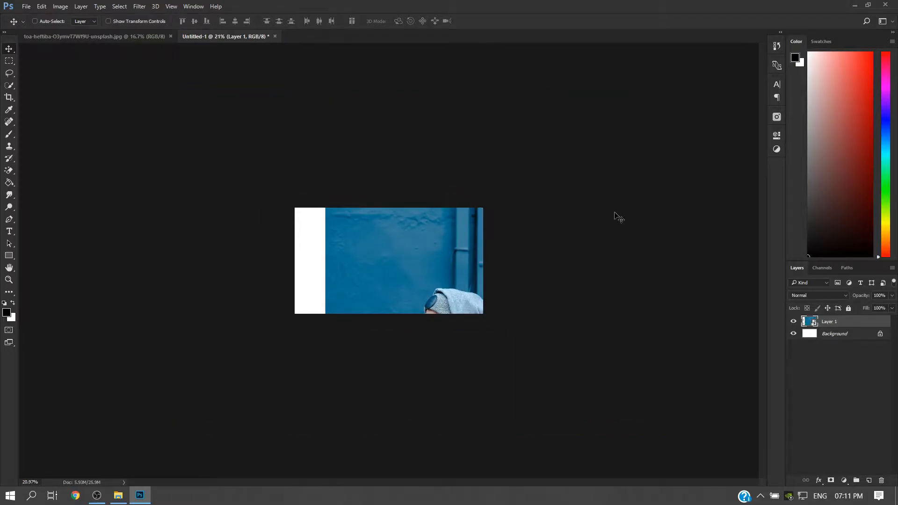
key("ctrl+t")
scroll(601, 273, "down", 2)
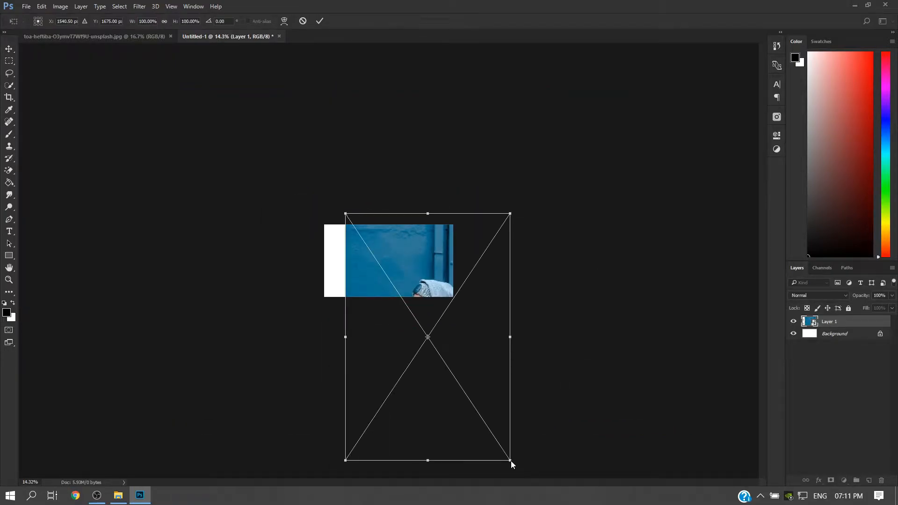
left_click_drag(510, 460, 457, 381)
left_click_drag(423, 308, 385, 239)
scroll(385, 240, "up", 6)
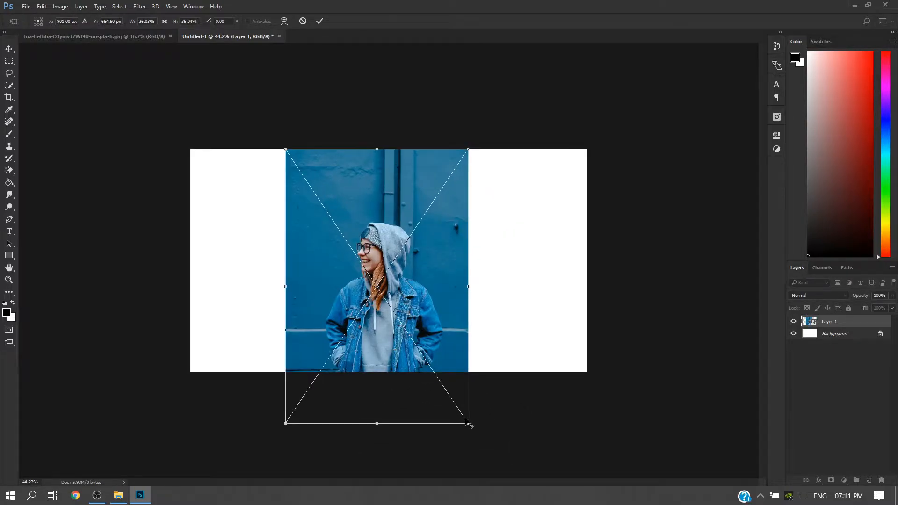
left_click_drag(465, 421, 447, 395)
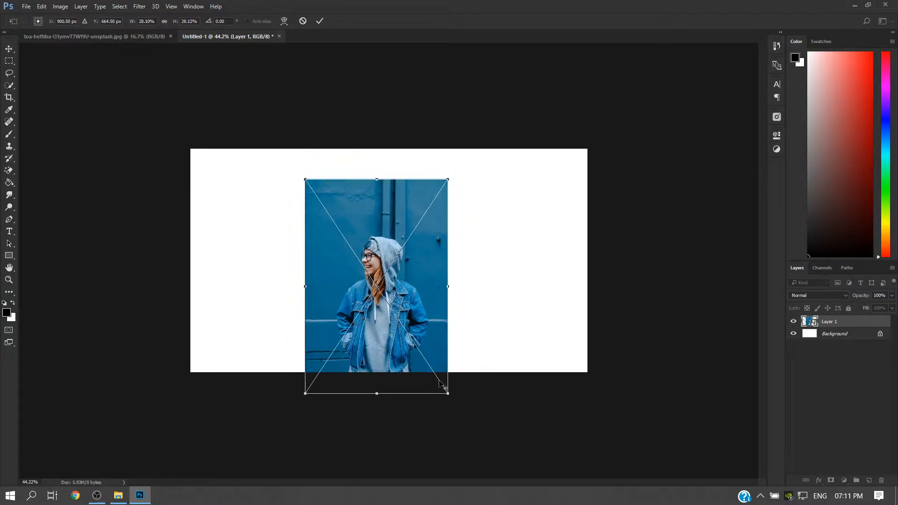
left_click_drag(394, 233, 389, 213)
key("Return")
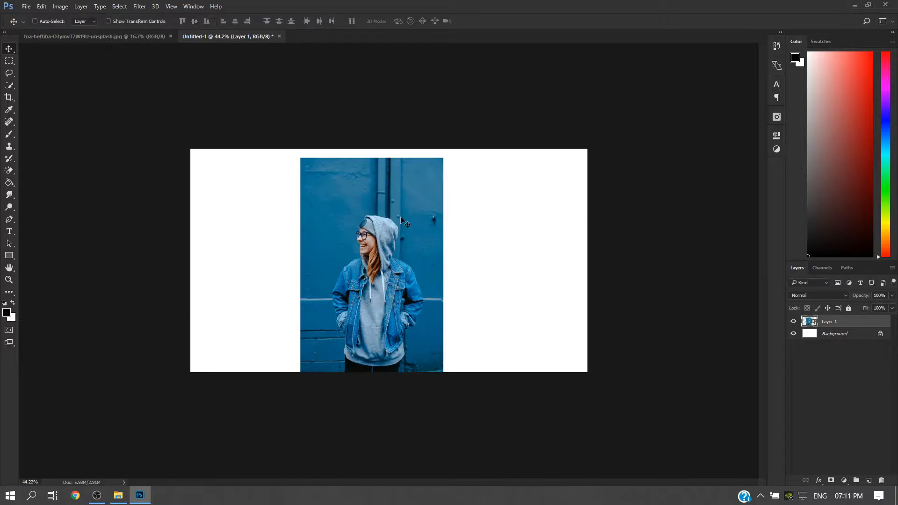
Step: Start a Pen tool path around the woman, tracing the top and back of the hood and onto the right-hand shoulder
scroll(400, 217, "up", 7)
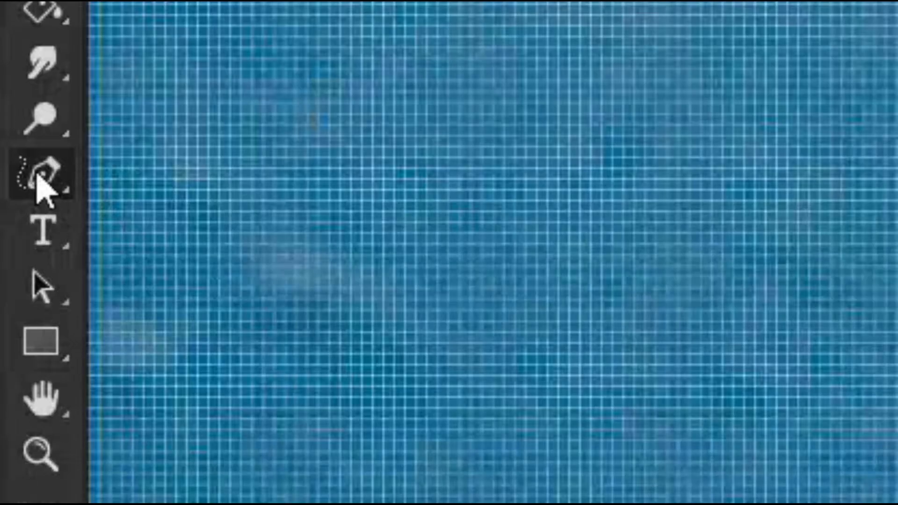
left_click(10, 220)
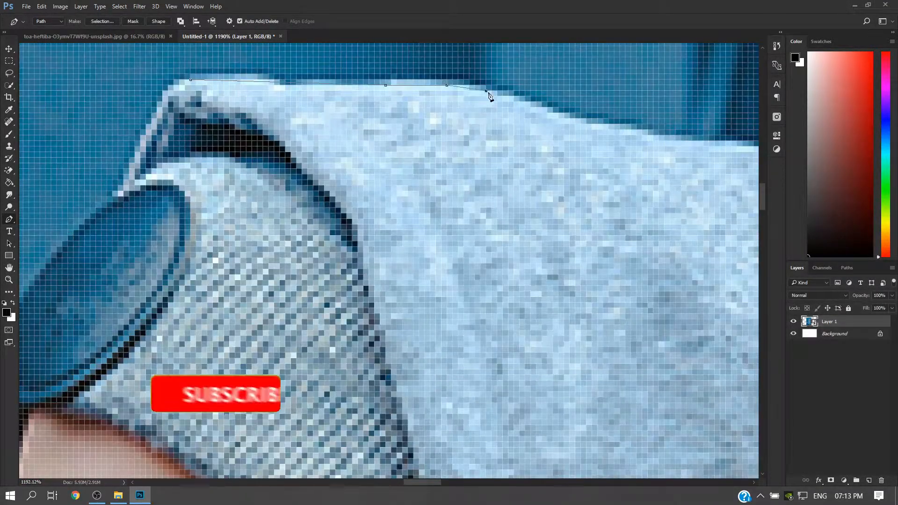
left_click(737, 141)
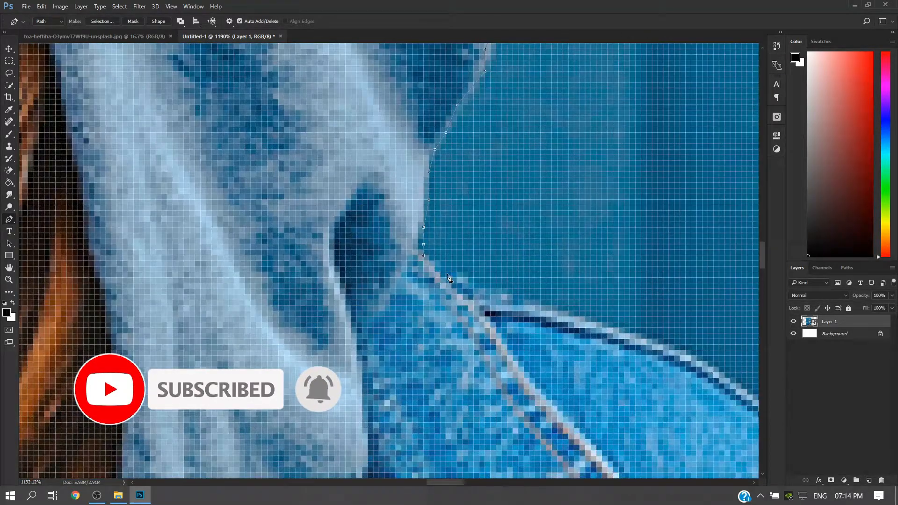
left_click(452, 278)
left_click(480, 288)
left_click(513, 305)
left_click(546, 306)
left_click(574, 318)
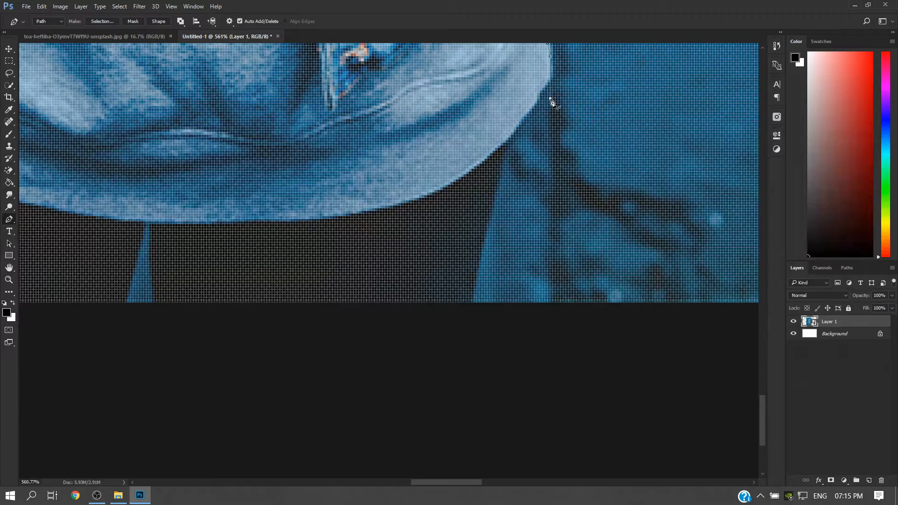
Step: Continue the path around the hoodie's lower right curve and down the edge of the trousers
left_click(550, 79)
left_click(540, 103)
left_click(529, 114)
left_click(519, 130)
left_click(505, 169)
left_click(493, 208)
left_click(482, 250)
left_click(473, 284)
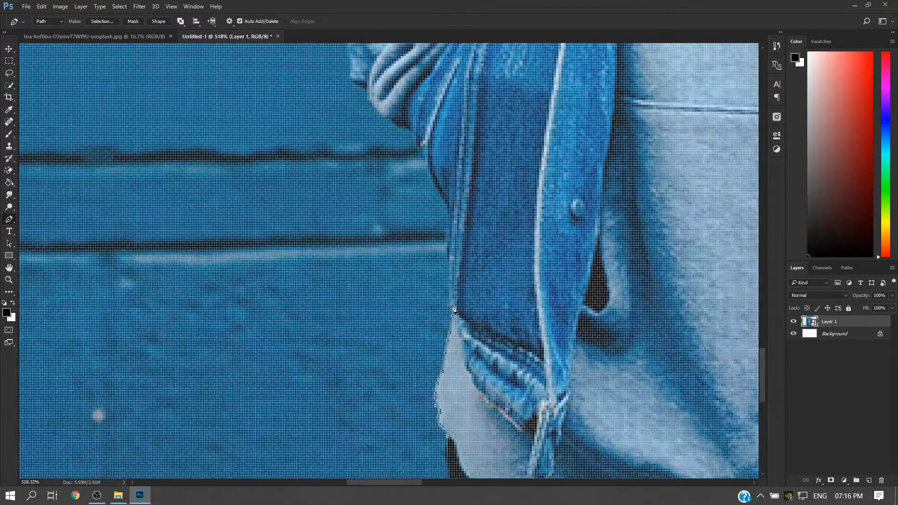
Step: Trace the path up the jacket's lower left edge and around the sleeve cuff
left_click(442, 195)
left_click(428, 172)
left_click(423, 154)
left_click(411, 129)
left_click(396, 124)
left_click(386, 120)
left_click(379, 112)
Step: Extend the path from the cuff up the outer edge of the left-hand forearm
left_click_drag(379, 112, 465, 321)
left_click(450, 294)
left_click(443, 212)
left_click(443, 185)
left_click(431, 175)
left_click(422, 161)
left_click(417, 139)
left_click(418, 127)
left_click_drag(437, 99, 450, 222)
left_click(396, 88)
left_click(398, 73)
Step: Carry the path along the left-hand upper sleeve and over the shoulder towards the neck
left_click_drag(398, 70, 409, 344)
left_click(410, 338)
left_click(410, 318)
left_click(410, 309)
left_click(417, 293)
left_click(427, 275)
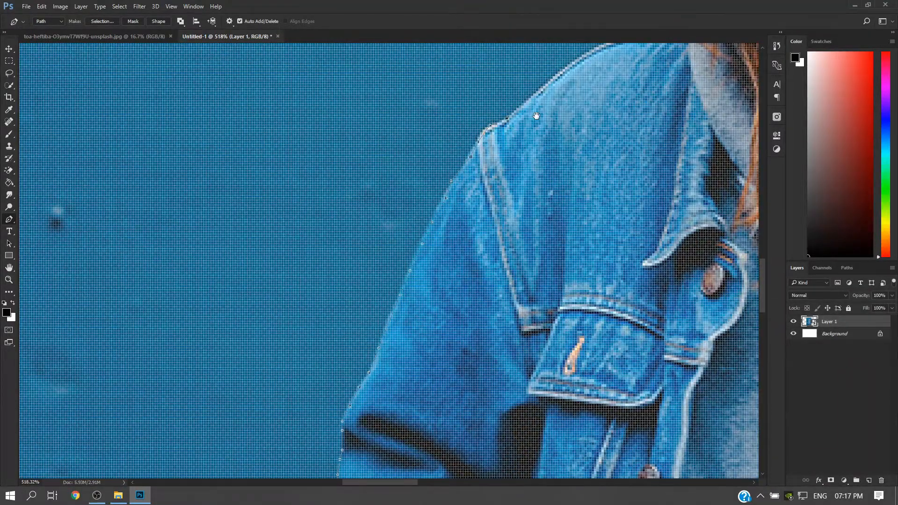
left_click_drag(509, 119, 393, 324)
left_click(409, 308)
left_click(433, 286)
left_click(549, 149)
left_click(549, 133)
left_click_drag(560, 111, 447, 323)
Step: Trace the path up the neck and along the chin, lips and nose of the face profile
scroll(447, 322, "up", 5)
left_click(411, 385)
left_click(419, 360)
left_click(411, 343)
left_click(411, 318)
left_click(361, 128)
left_click(361, 110)
left_click_drag(360, 101, 400, 367)
left_click(375, 343)
left_click(376, 319)
left_click(326, 284)
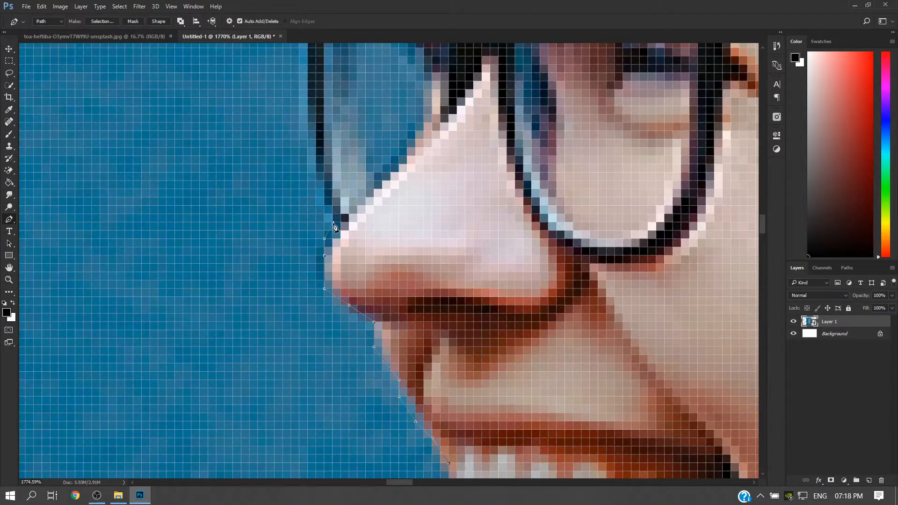
Step: Trace the glasses and the beanie's front edge, and close the path at its starting point on the hood
left_click_drag(313, 116, 358, 327)
scroll(358, 301, "down", 6)
left_click(359, 299)
scroll(360, 281, "up", 4)
left_click(446, 279)
left_click(446, 219)
left_click_drag(444, 99, 363, 318)
left_click(411, 261)
left_click(461, 197)
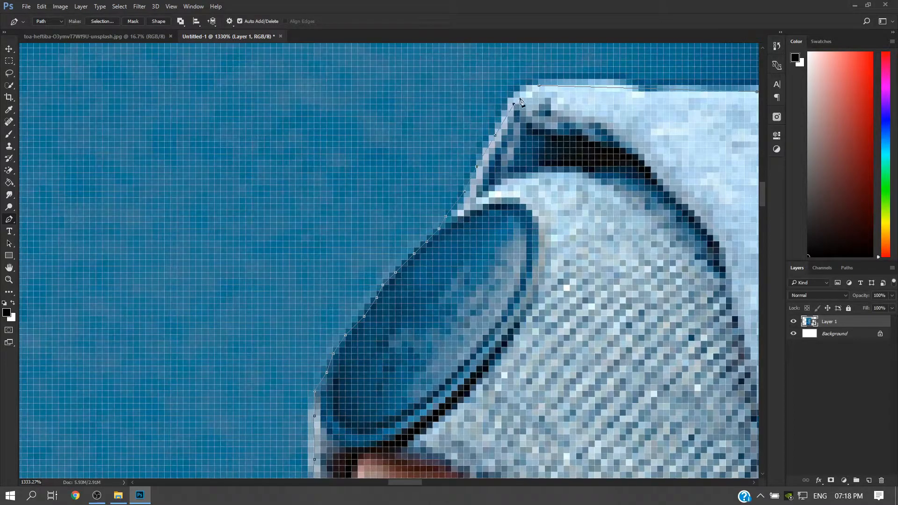
left_click(538, 85)
Step: Turn the path into a selection to copy the woman onto a new layer, and hide Layer 1
key("ctrl+Return")
scroll(539, 86, "down", 5)
key("ctrl+0")
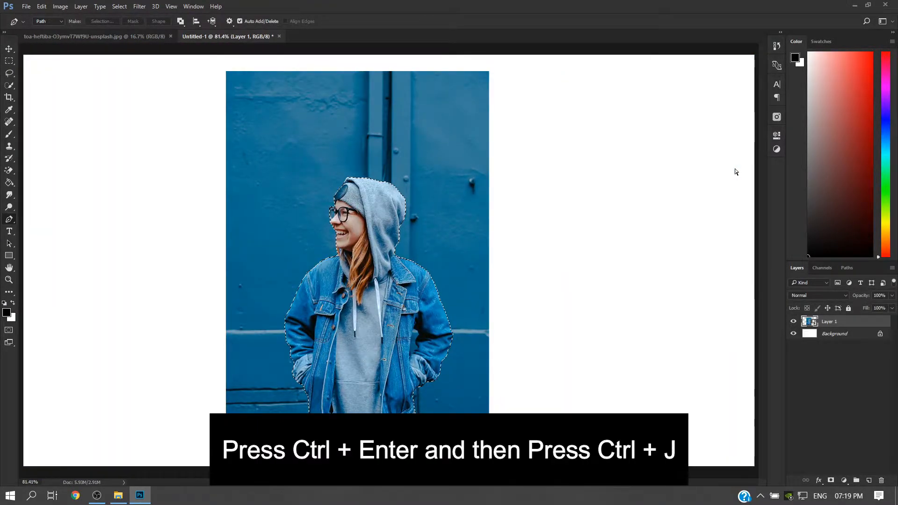
key("ctrl+j")
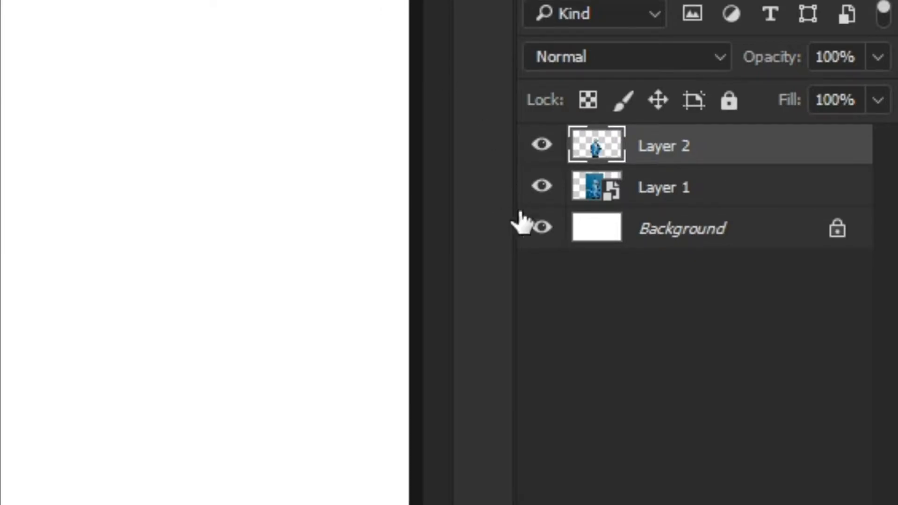
left_click(543, 187)
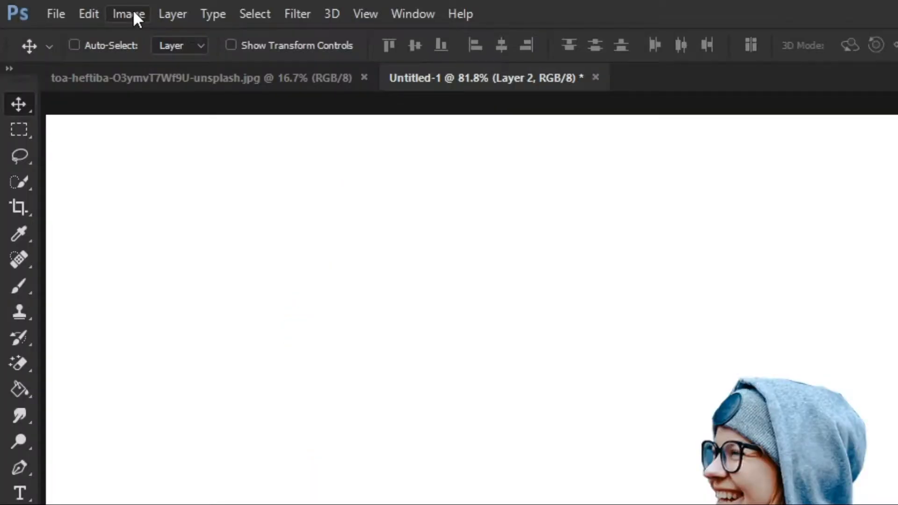
Step: Darken the cutout's shadows with Levels by raising the black input level, and move the cutout up towards the canvas centre
left_click(66, 7)
mouse_move(226, 83)
left_click(219, 46)
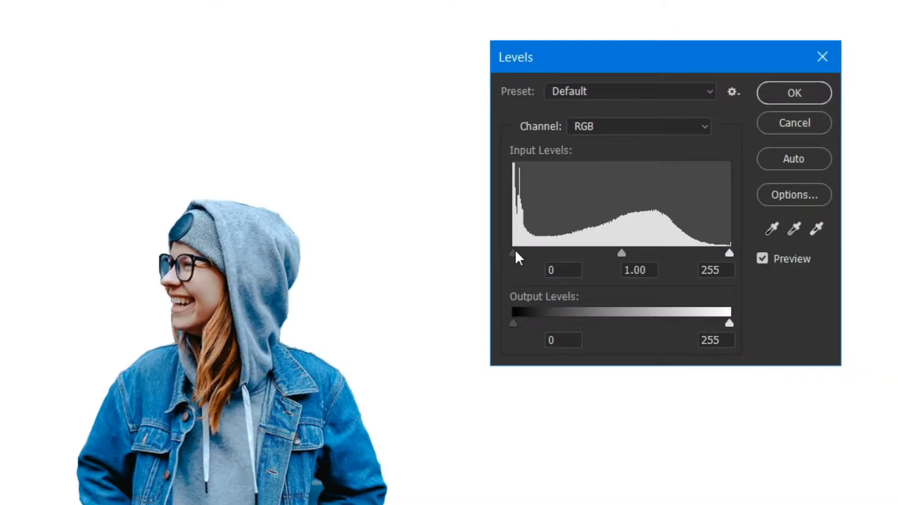
left_click_drag(512, 252, 546, 252)
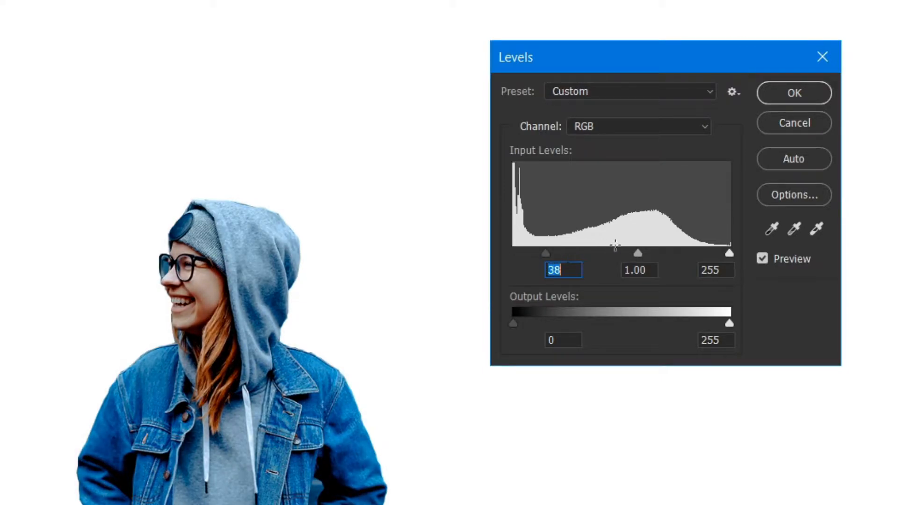
mouse_move(626, 252)
left_mouse_down()
mouse_move(613, 253)
mouse_move(629, 254)
mouse_move(622, 254)
left_mouse_up()
left_click_drag(545, 254, 557, 253)
left_click(765, 96)
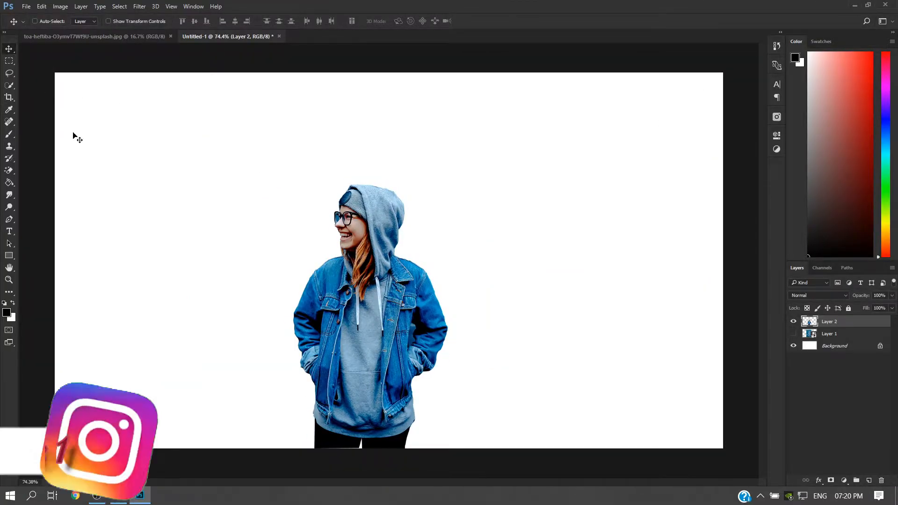
left_click_drag(375, 330, 394, 273)
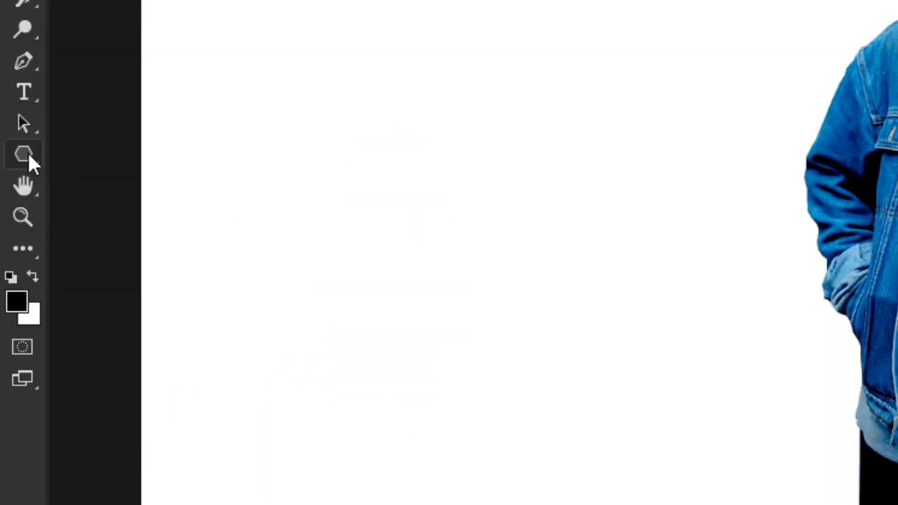
Step: Draw a black three-sided polygon about 707 by 650 px over the left part of the canvas
right_click(9, 256)
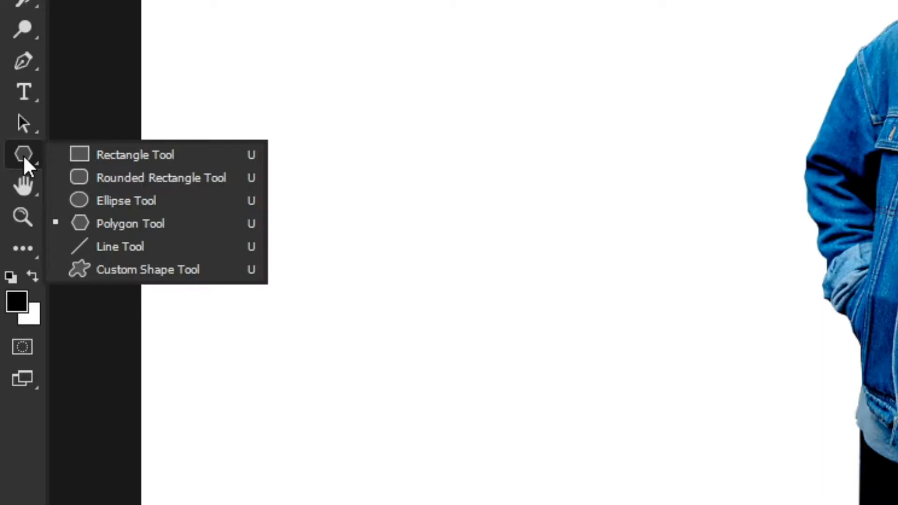
left_click(119, 218)
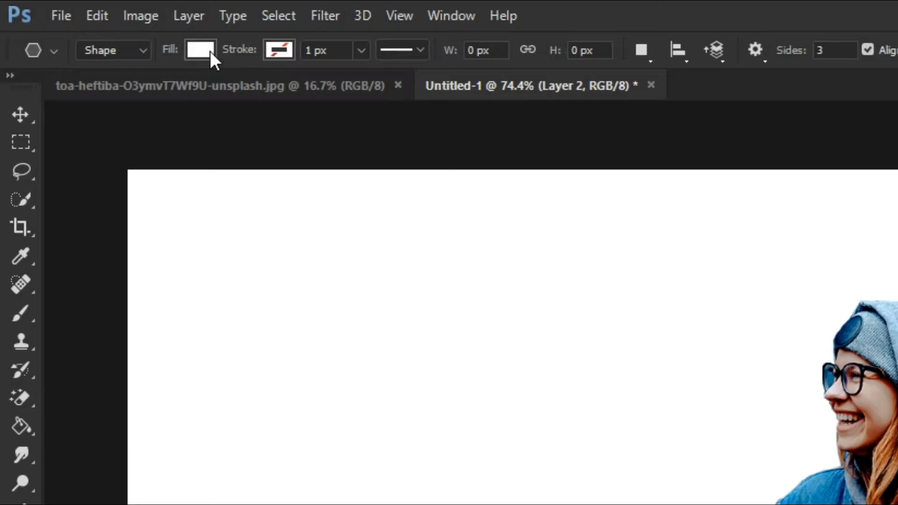
left_click(87, 22)
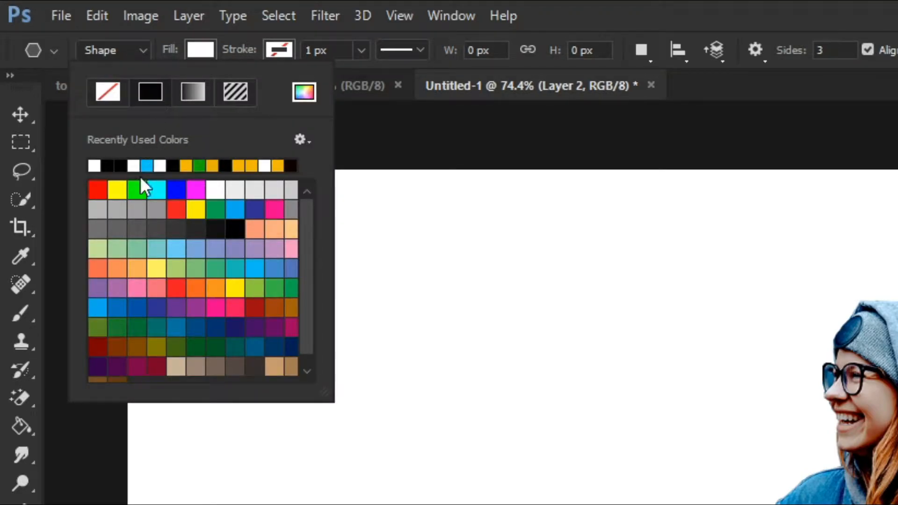
left_click(118, 165)
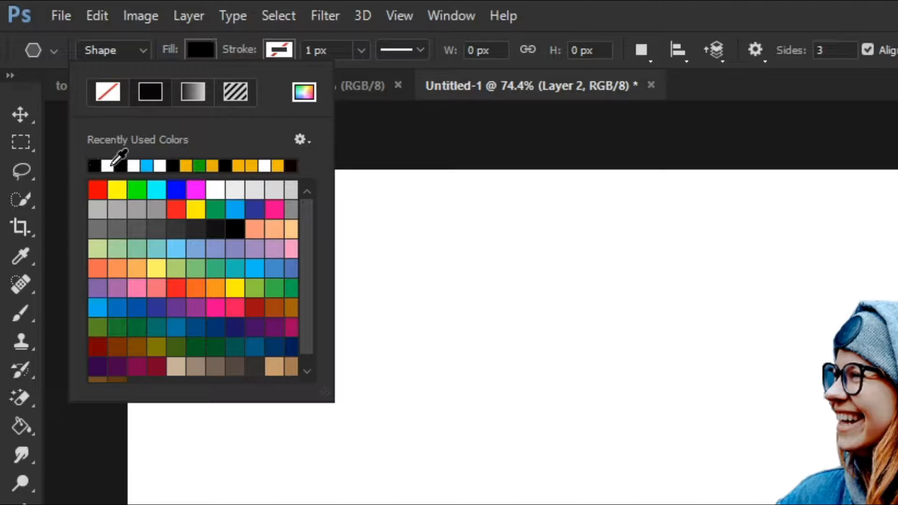
left_click(204, 45)
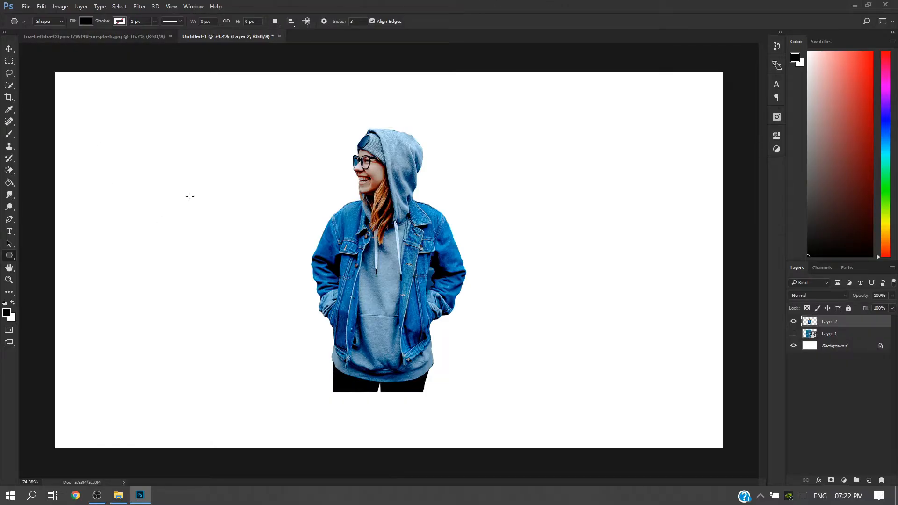
left_click_drag(165, 167, 175, 306)
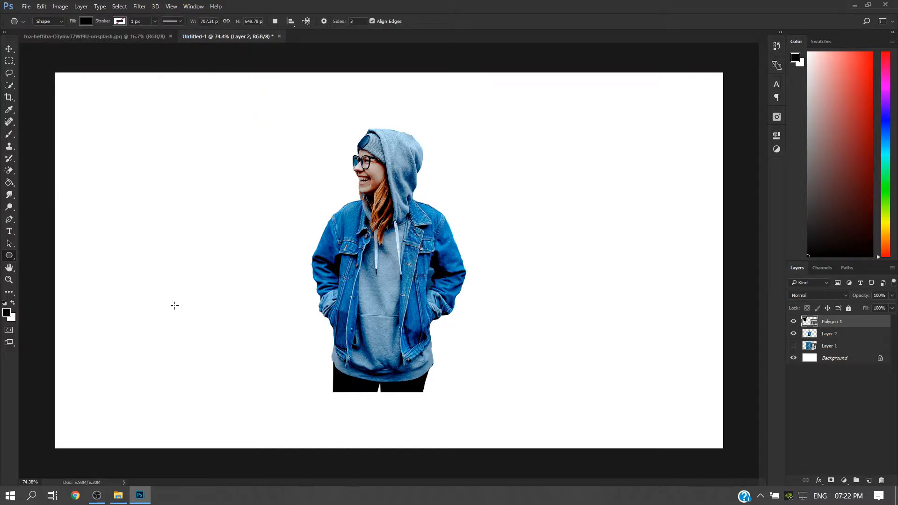
Step: Move the black triangle partly over the woman and rasterize the Polygon 1 layer
left_click(9, 48)
left_click_drag(139, 138, 298, 215)
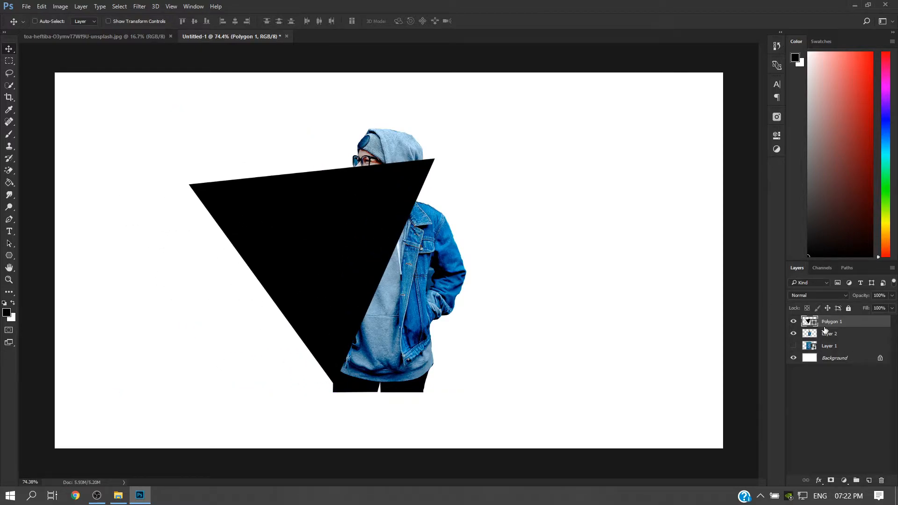
right_click(830, 326)
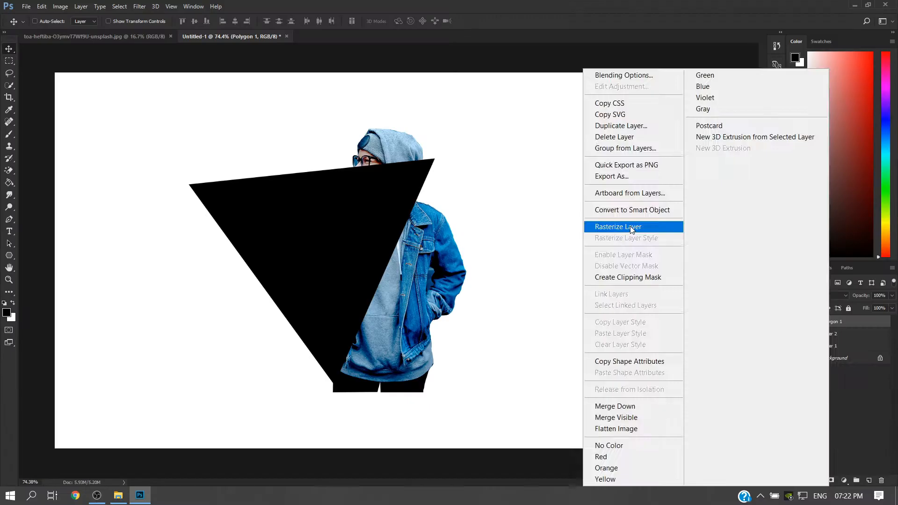
left_click(631, 228)
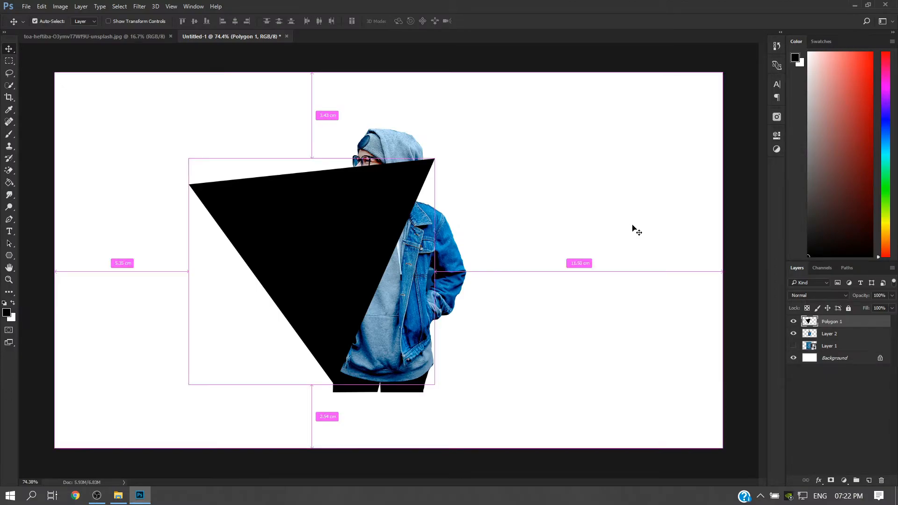
Step: Rotate the triangle by 9.45° and centre it on the canvas at about X 960 px, Y 540 px
key("ctrl+t")
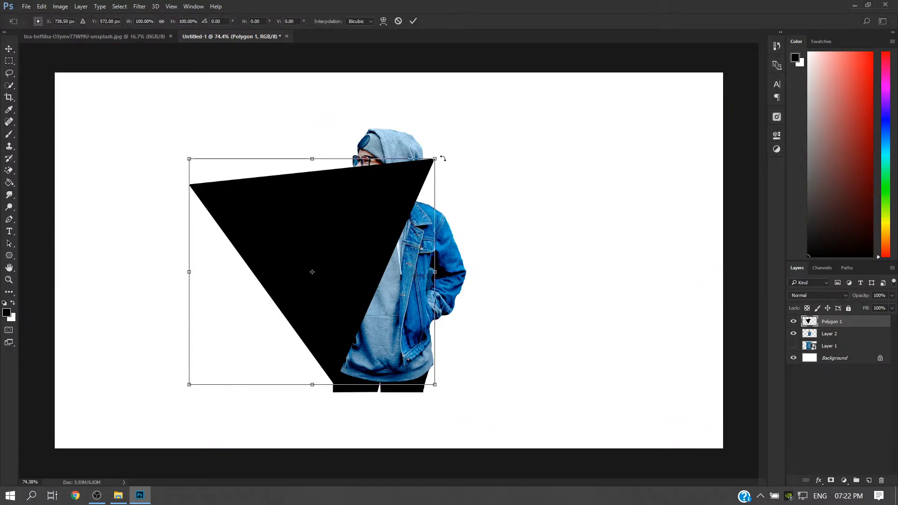
left_click_drag(445, 155, 462, 179)
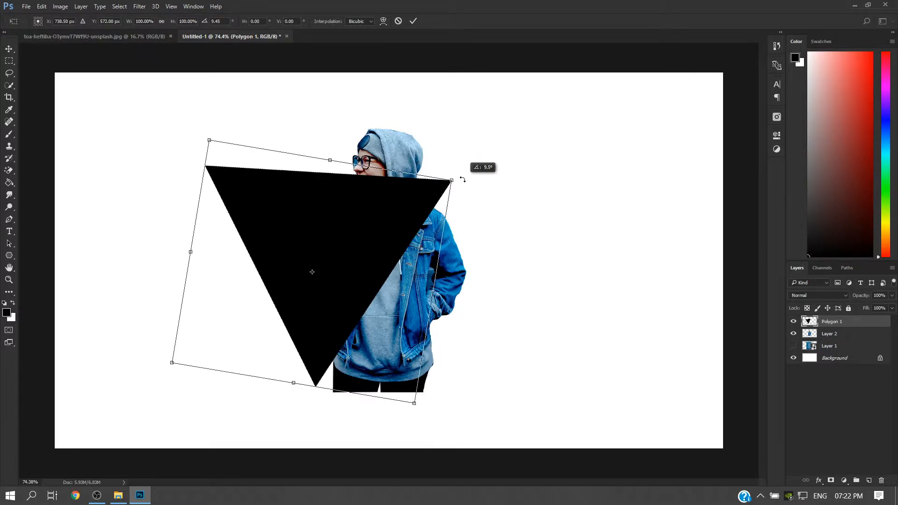
left_click_drag(396, 206, 475, 194)
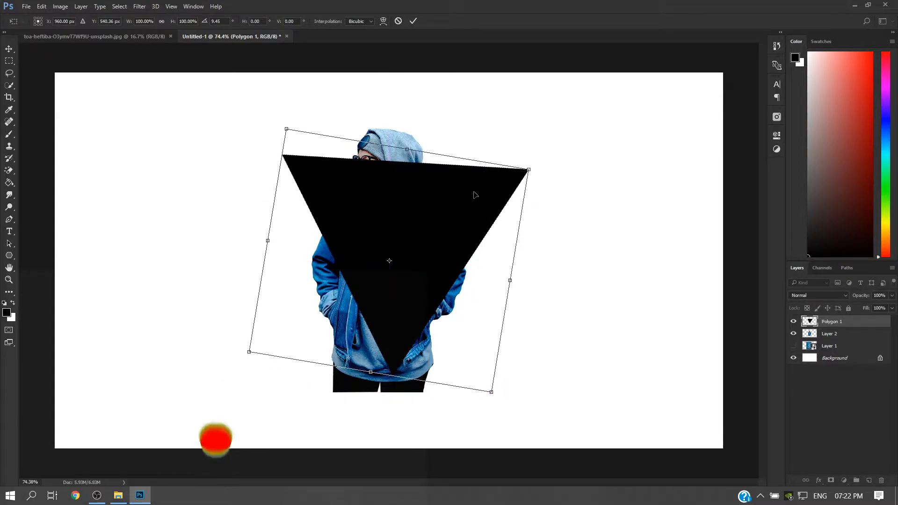
key("Return")
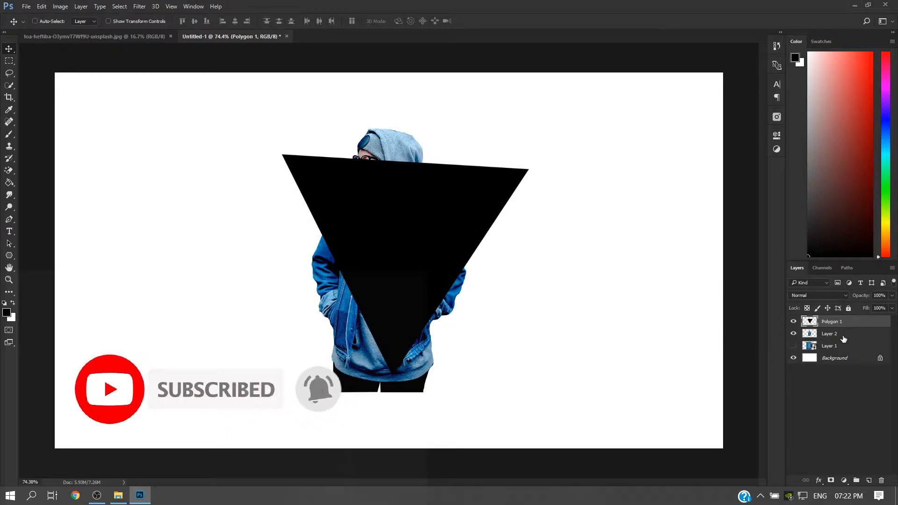
Step: Move the Polygon 1 layer below Layer 2 in the layer stack
key("ctrl+z")
left_click_drag(832, 323, 834, 337)
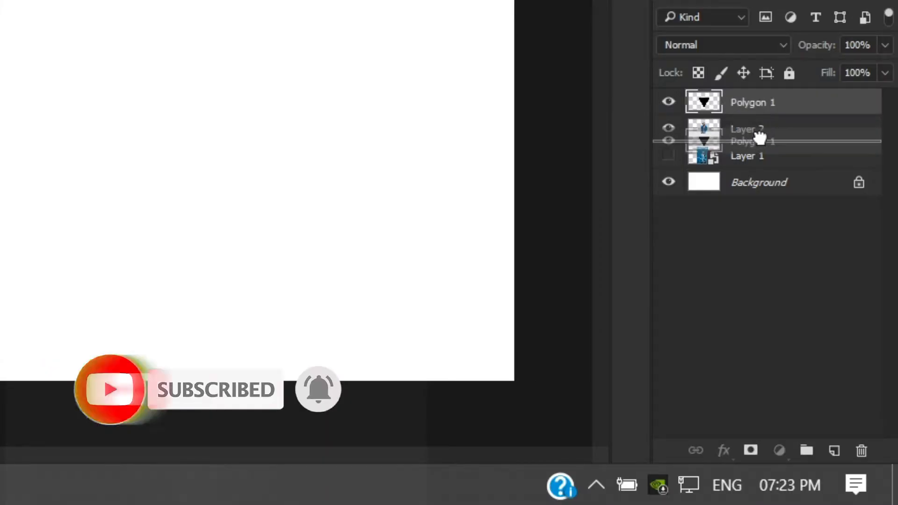
Step: Place the Polygon 1 layer directly below Layer 2, and shift the triangle slightly right and the woman up and right over it
left_click_drag(758, 137, 761, 143)
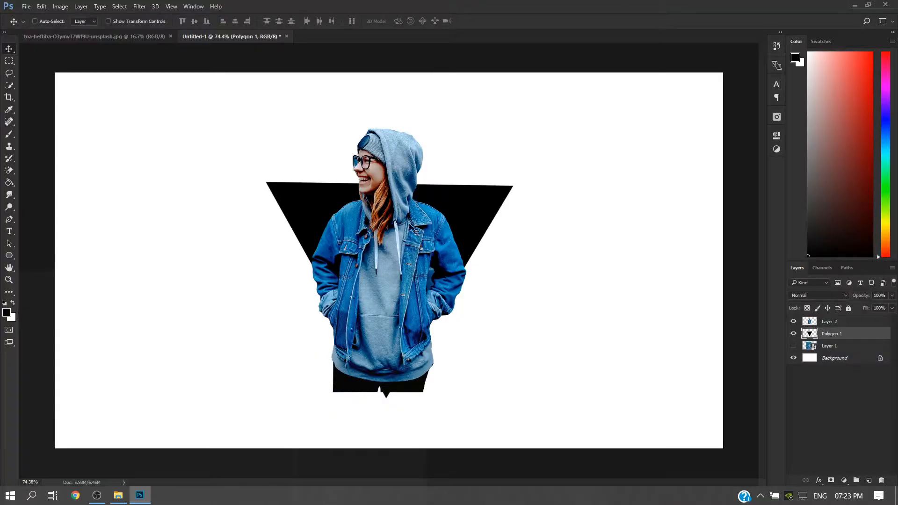
left_click_drag(415, 231, 421, 230)
left_click(840, 322)
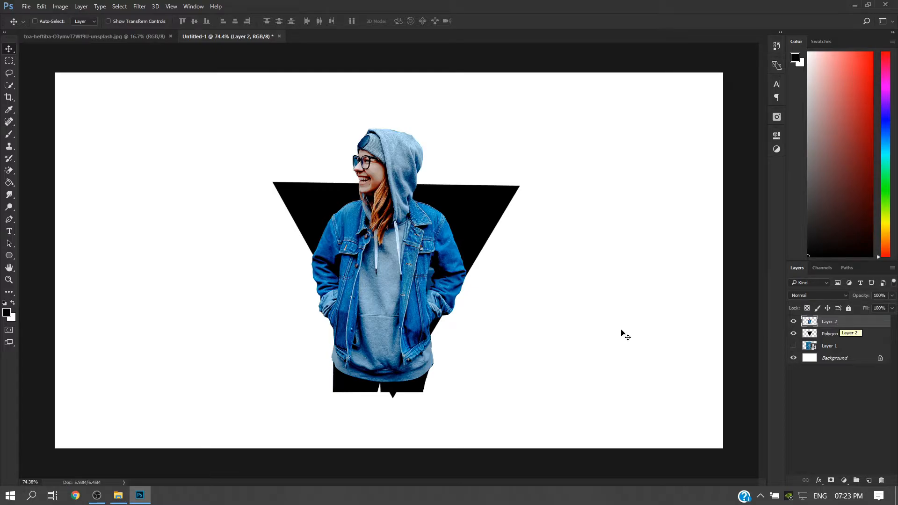
left_click_drag(384, 248, 400, 215)
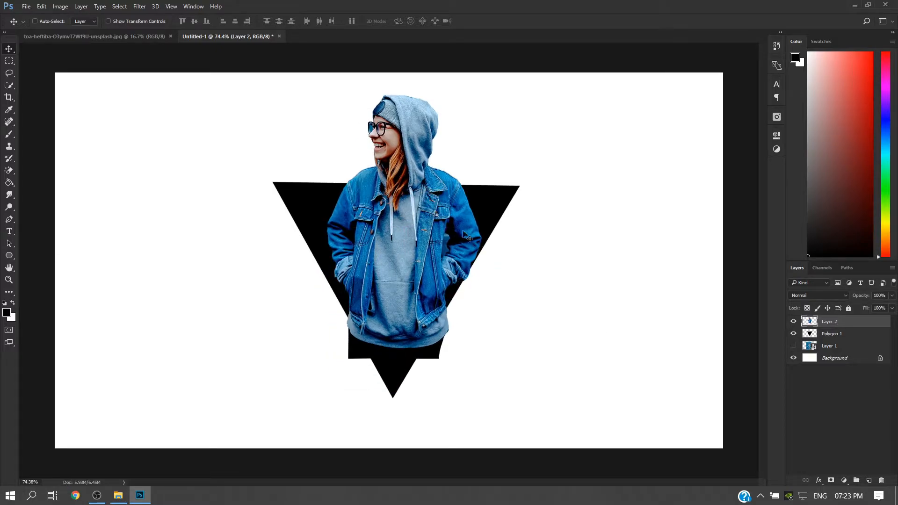
Step: Rotate the black triangle very slightly counterclockwise to level its upper edge
left_click(853, 335)
key("ctrl+t")
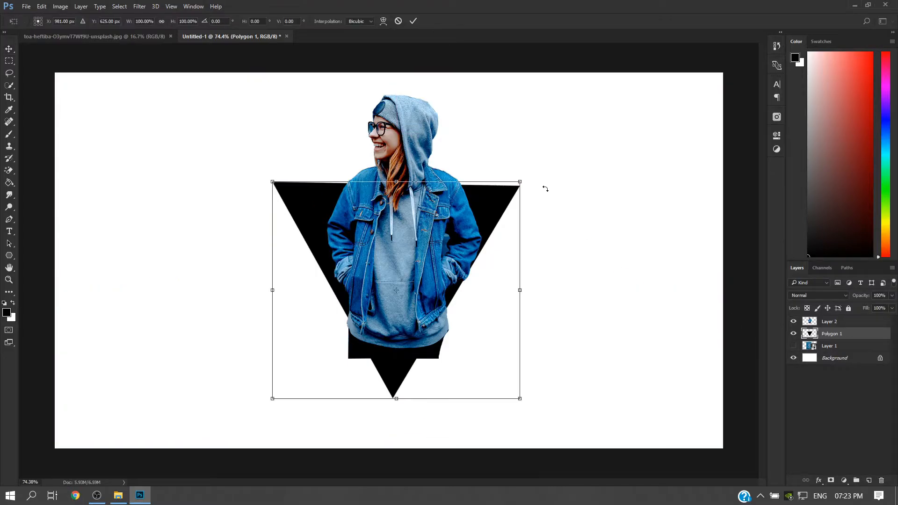
left_click_drag(536, 185, 535, 184)
key("Return")
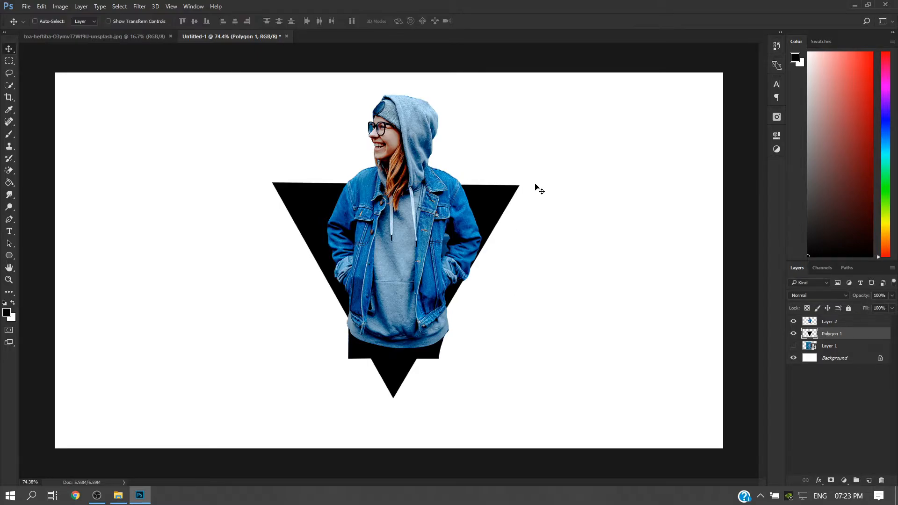
Step: Move the woman on Layer 2 slightly down and left over the triangle, undoing any unwanted shift of the triangle
left_click_drag(406, 220, 404, 239)
key("ctrl+z")
left_click(864, 321)
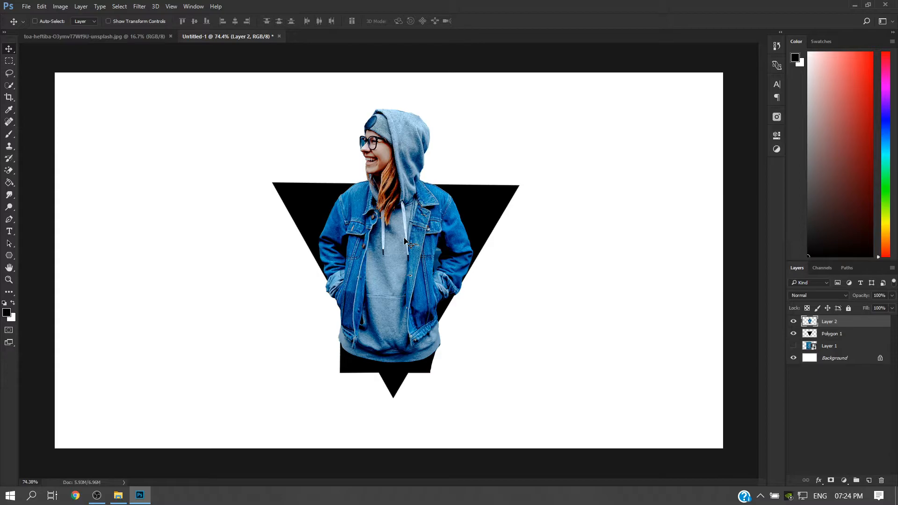
Step: Sample the blue of the woman's denim jacket sleeve as the foreground colour with the Eyedropper
right_click(9, 109)
left_click(41, 113)
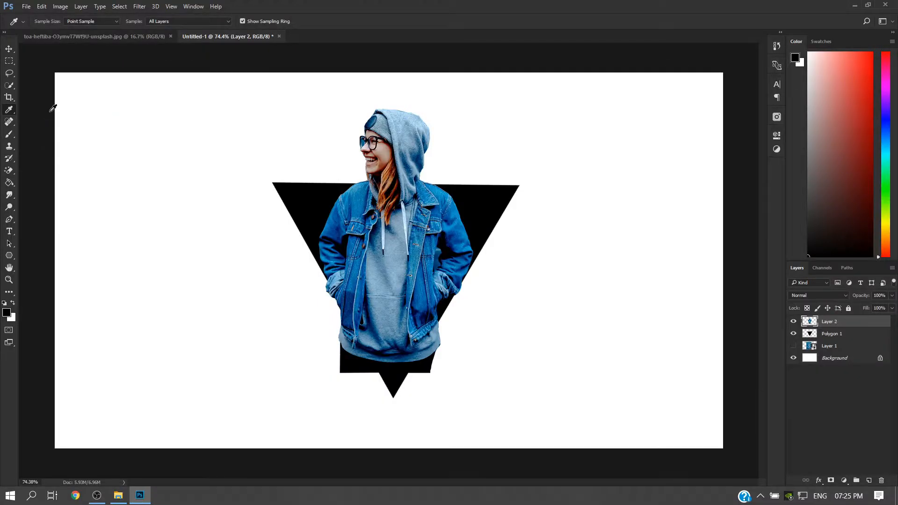
left_click(452, 214)
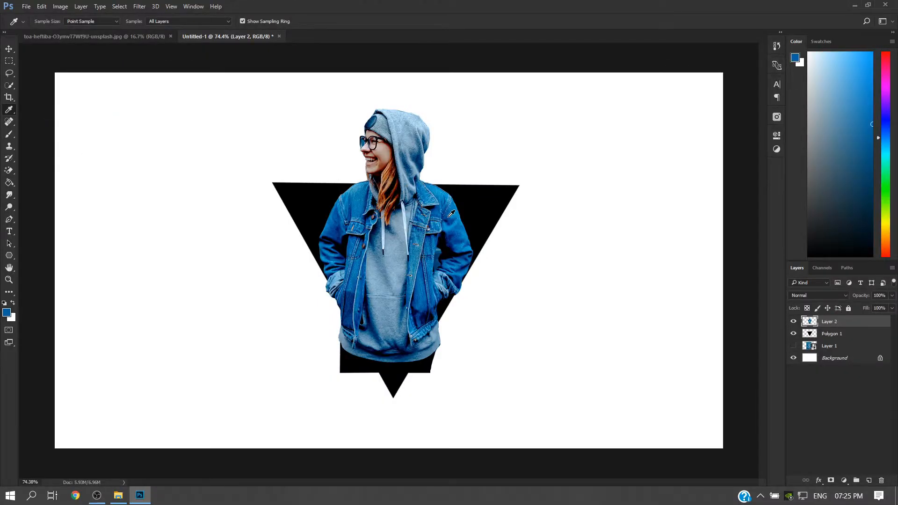
Step: Load the triangle's outline on the Polygon 1 layer as a selection and fill it with the sampled blue using the Paint Bucket
left_click(812, 335)
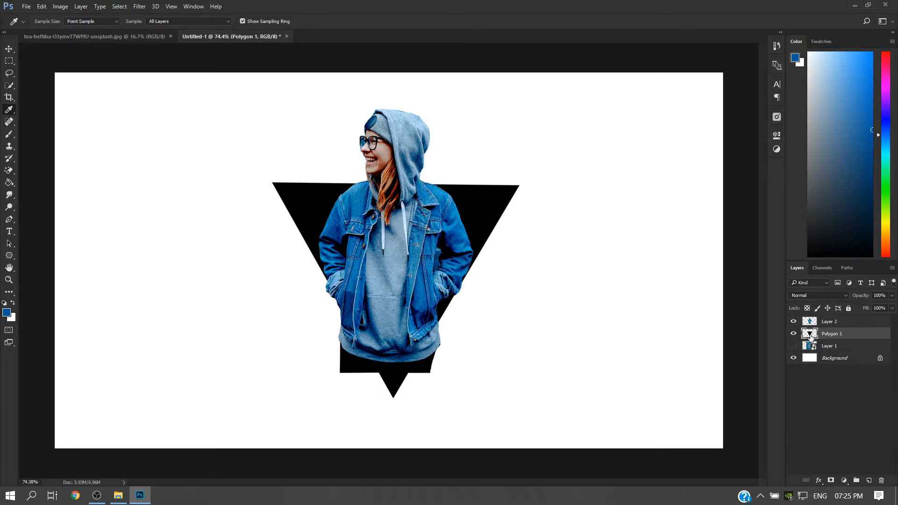
left_click(811, 335, "ctrl")
right_click(9, 183)
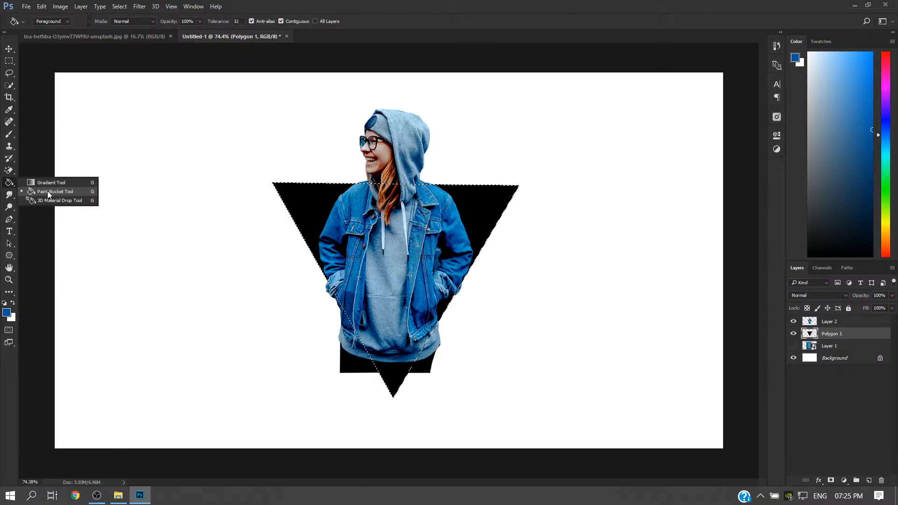
left_click(47, 190)
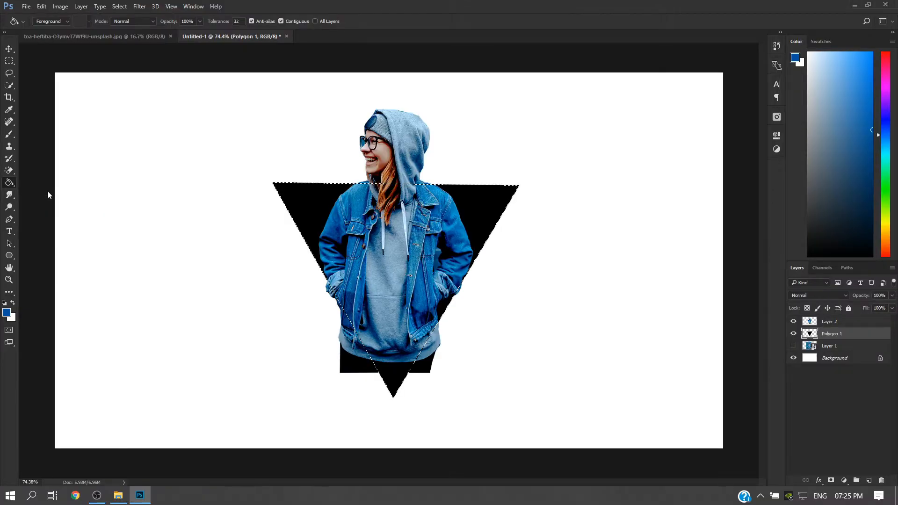
left_click(471, 200)
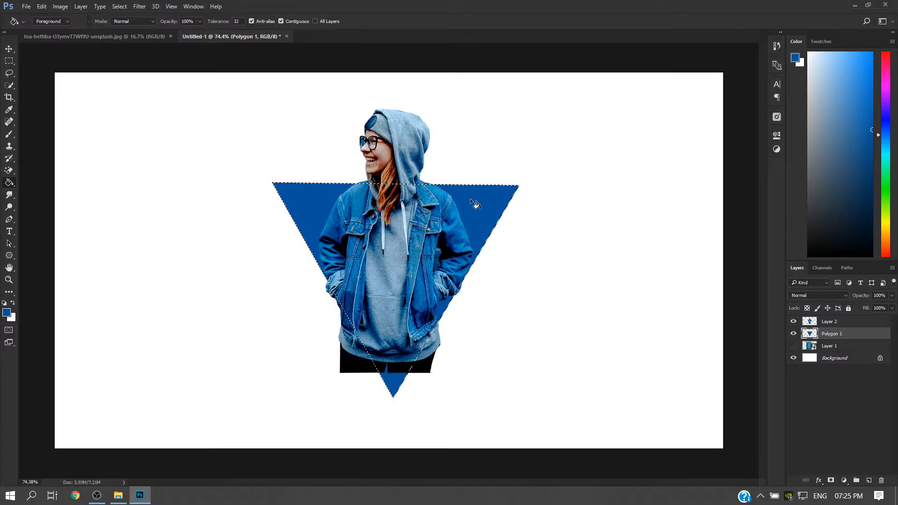
Step: Change the foreground colour to the muted blue #365672 and refill the selected triangle with it
left_click(6, 313)
left_click_drag(505, 353, 457, 372)
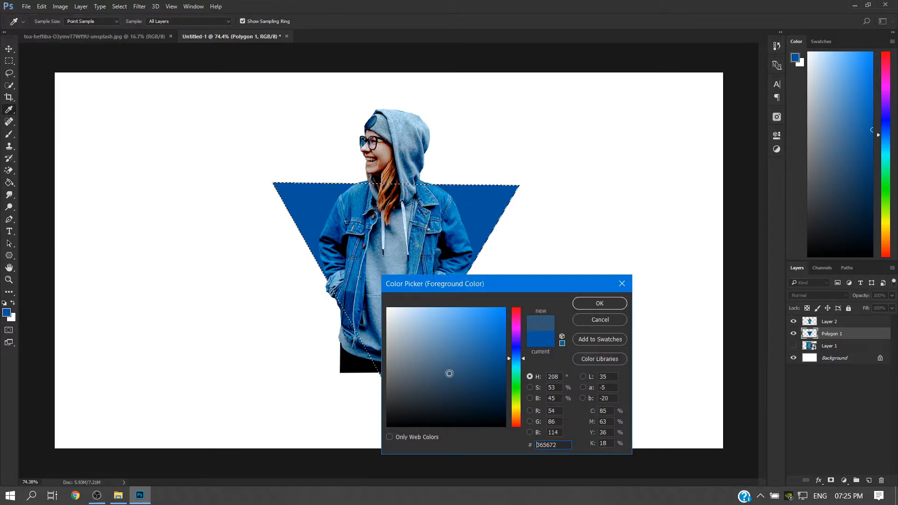
left_click(599, 303)
left_click(472, 195)
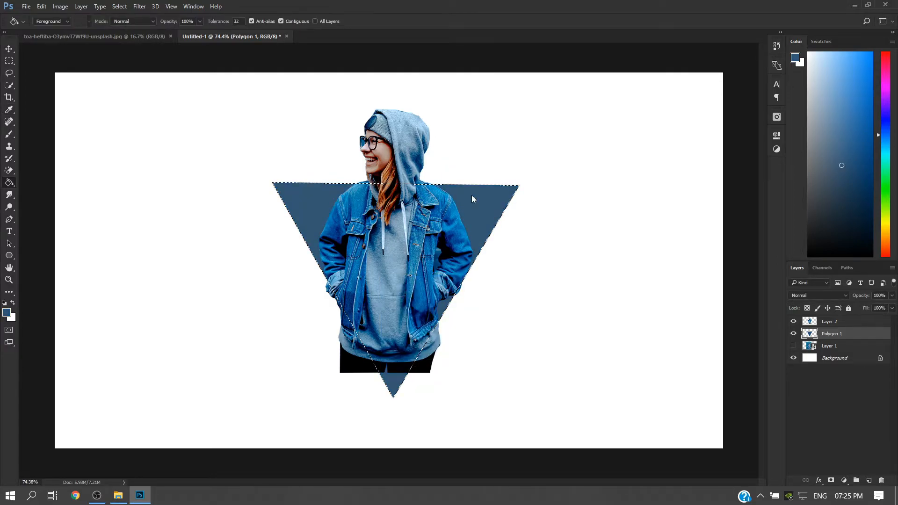
Step: Clear the selection, scale the woman on Layer 2 to about 122%, and shift her slightly up and right over the triangle
left_click(829, 322)
key("ctrl+d")
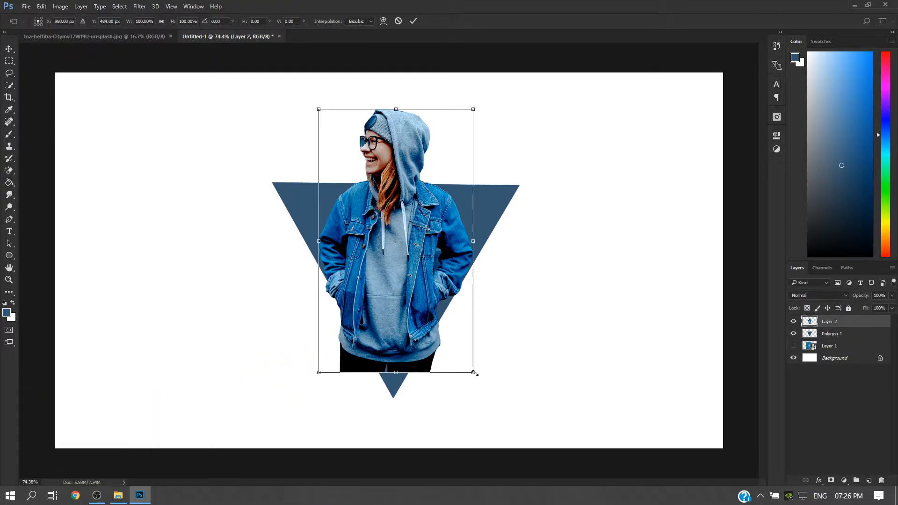
left_click_drag(474, 372, 484, 402)
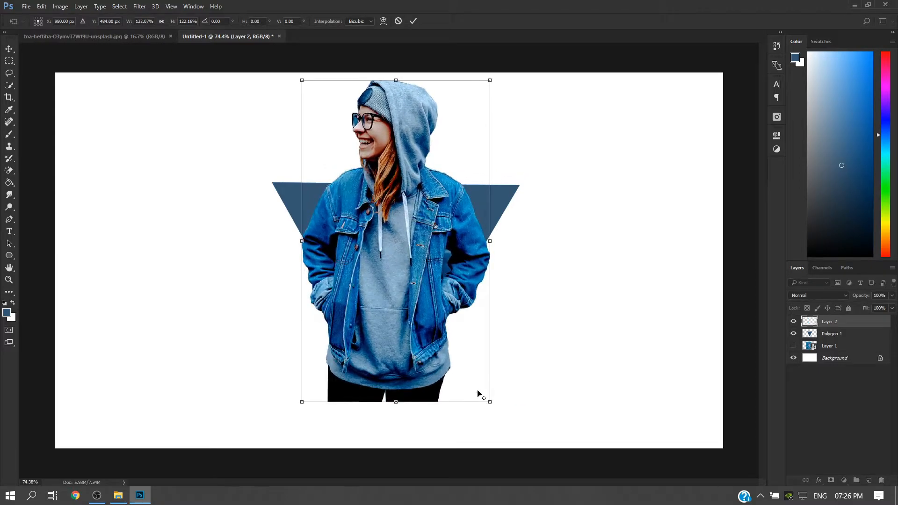
mouse_move(398, 247)
left_mouse_down()
mouse_move(417, 242)
mouse_move(411, 230)
left_mouse_up()
key("Return")
Step: Invert the triangle-shaped selection and erase the woman's arms, jacket and legs outside the triangle's slanted sides on Layer 2, finishing without a selection
key("e")
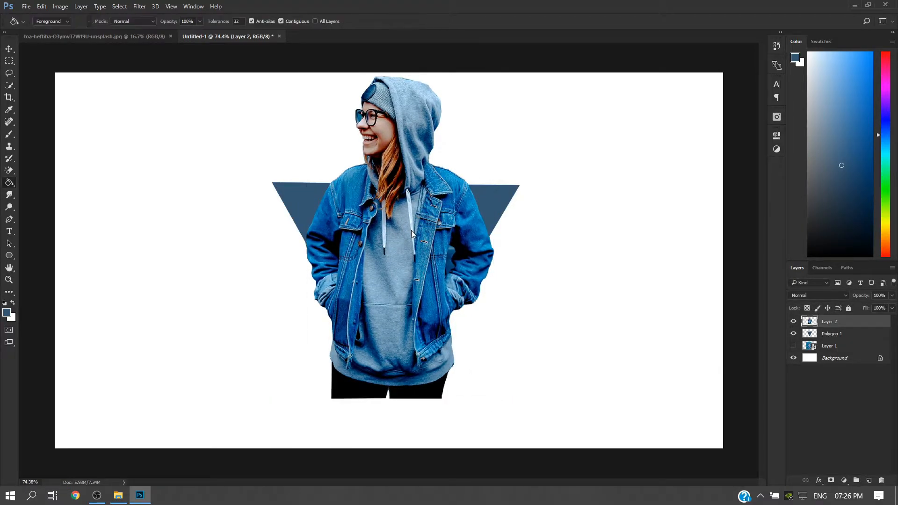
left_click(98, 5)
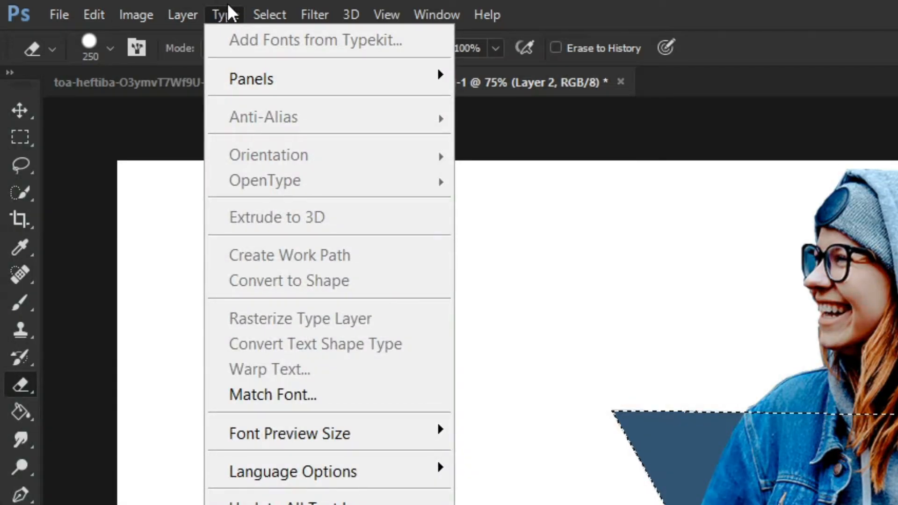
mouse_move(257, 1)
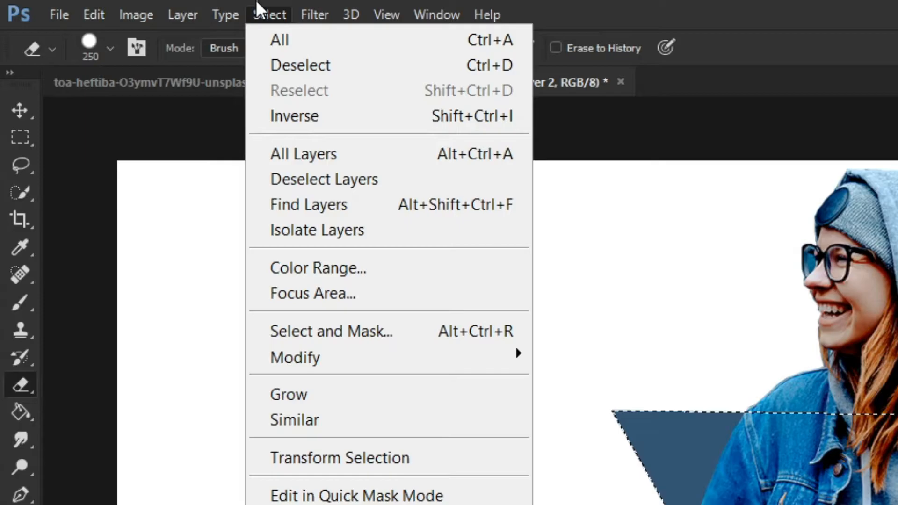
left_click(293, 115)
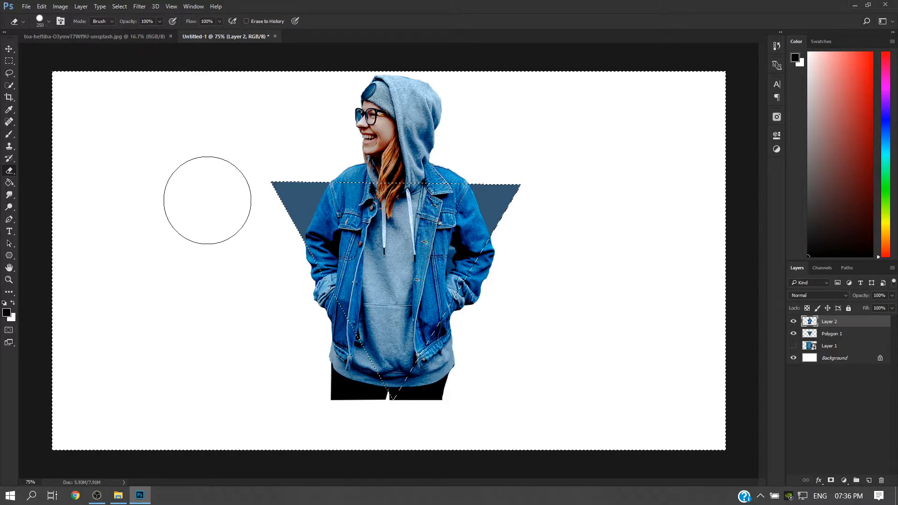
mouse_move(207, 200)
left_mouse_down()
mouse_move(280, 241)
mouse_move(353, 399)
mouse_move(391, 406)
mouse_move(457, 371)
mouse_move(525, 262)
mouse_move(384, 403)
left_mouse_up()
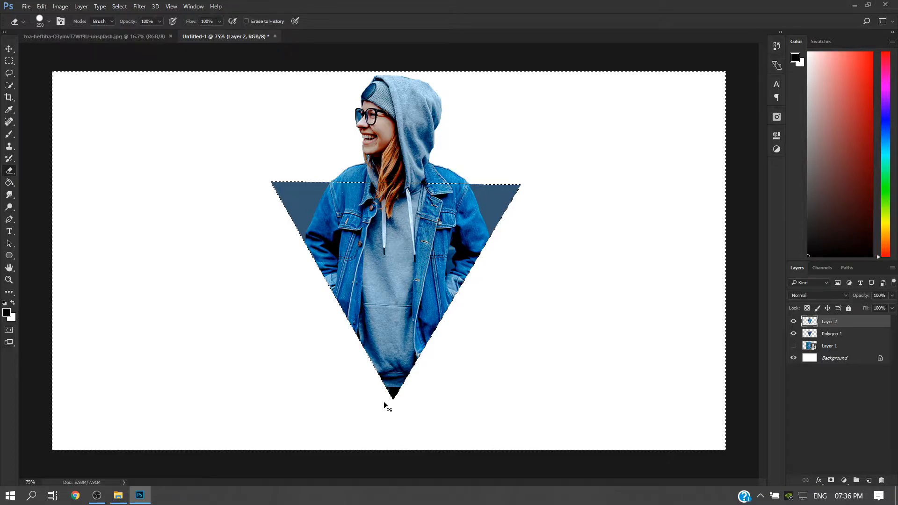
key("ctrl+d")
Step: Scale Layer 2 and Polygon 1 together to about 79% and move them to about X 942 px, Y 606 px
left_click(9, 48)
key("ctrl")
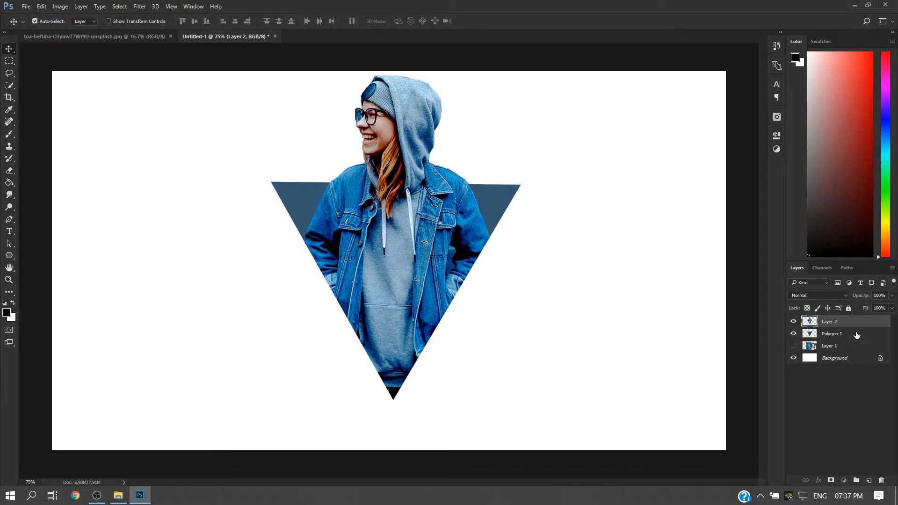
left_click(858, 334, "ctrl")
key("ctrl+t")
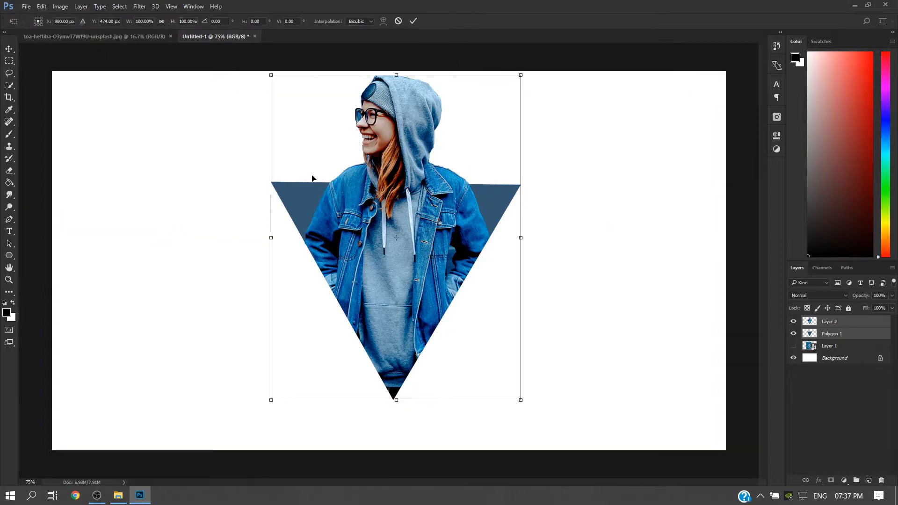
left_click_drag(522, 78, 495, 111)
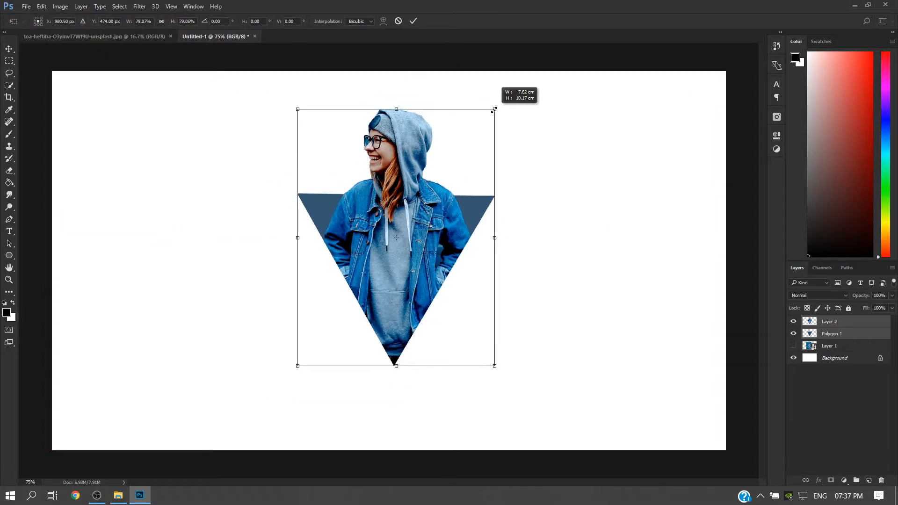
left_click_drag(453, 156, 439, 195)
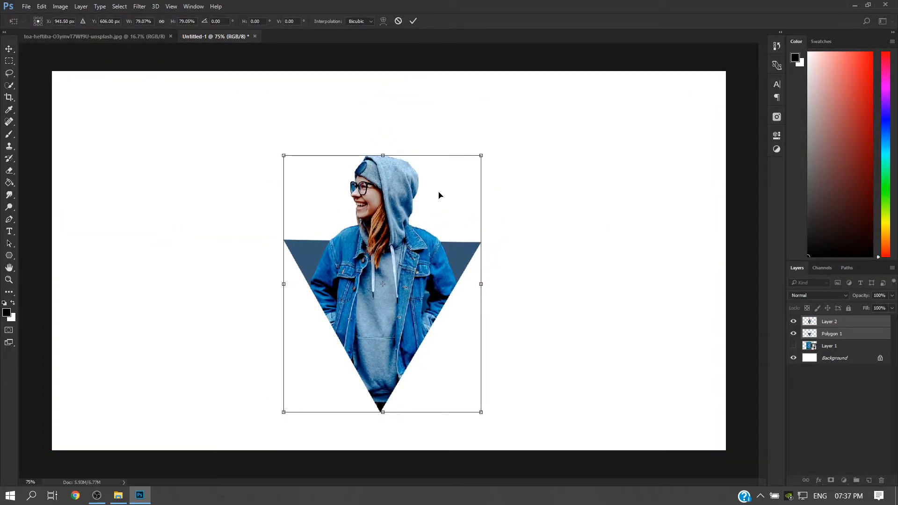
key("Return")
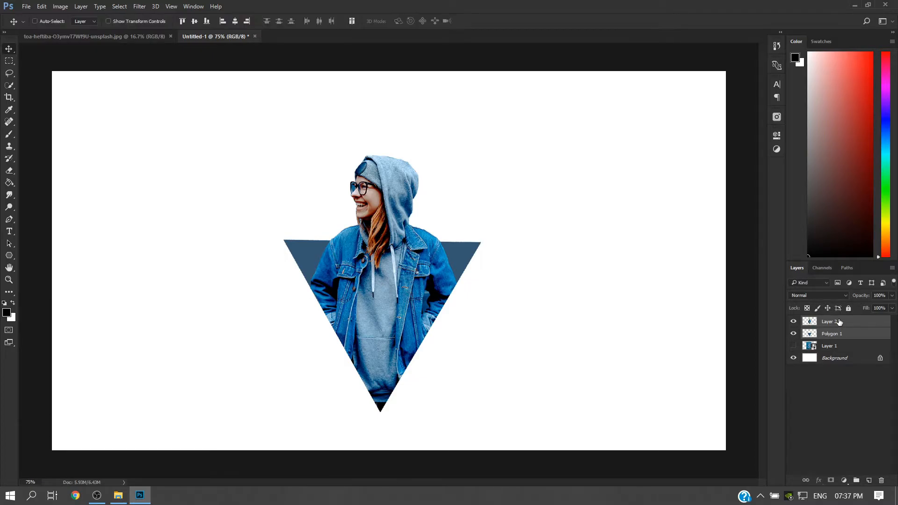
Step: Enlarge only the woman on Layer 2 to about 121% over the triangle
left_click(840, 322)
key("ctrl+t")
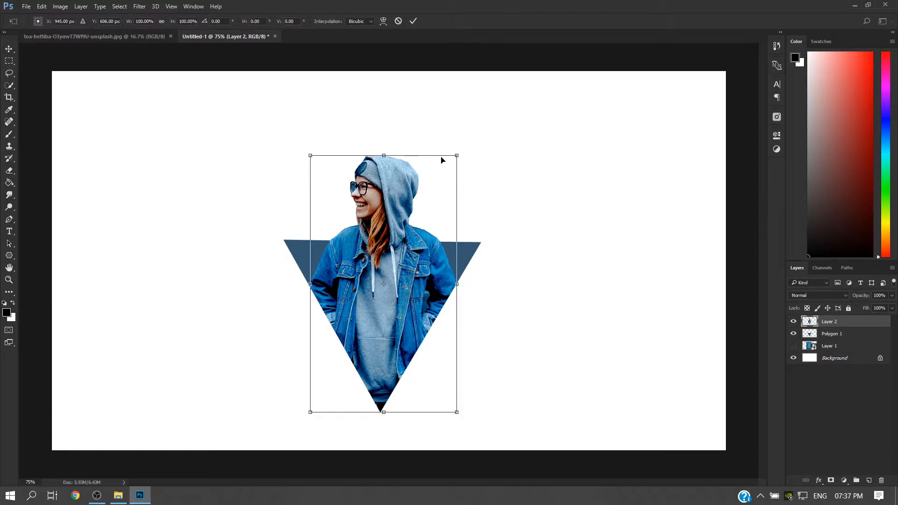
left_click_drag(456, 155, 483, 135)
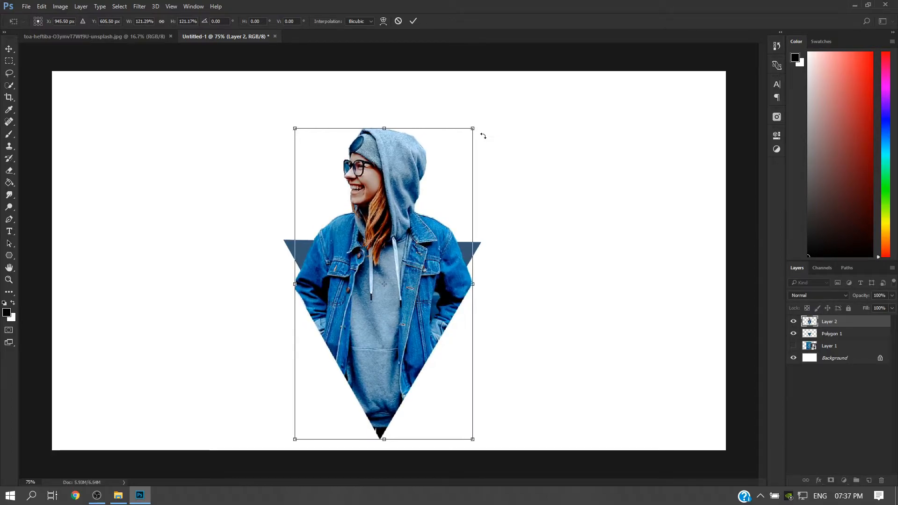
key("Return")
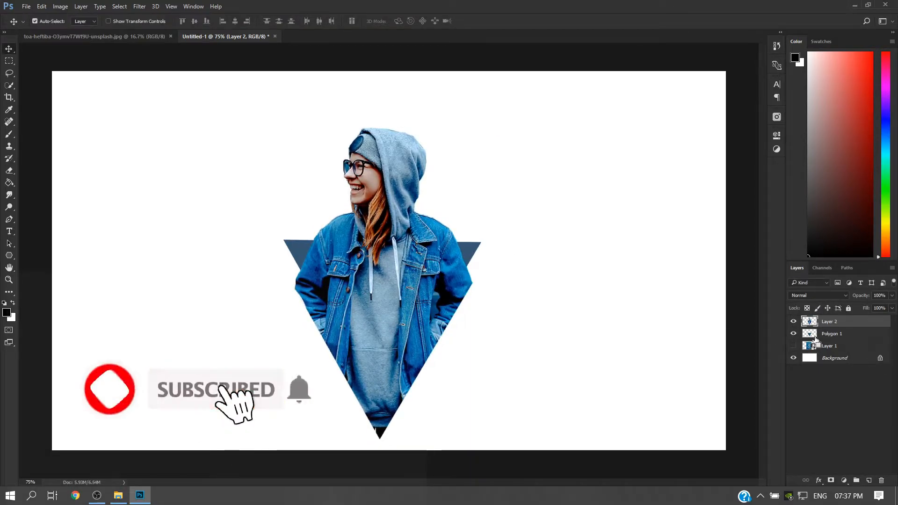
Step: Load the triangle's outline as a selection, invert it, and erase the enlarged woman's overhang beyond the slanted sides and lower tip
left_click(810, 335, "ctrl")
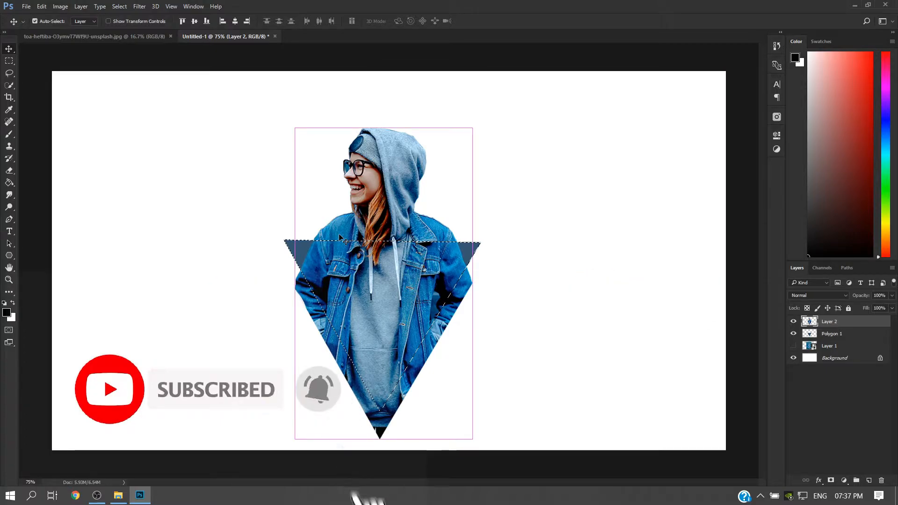
left_click(120, 7)
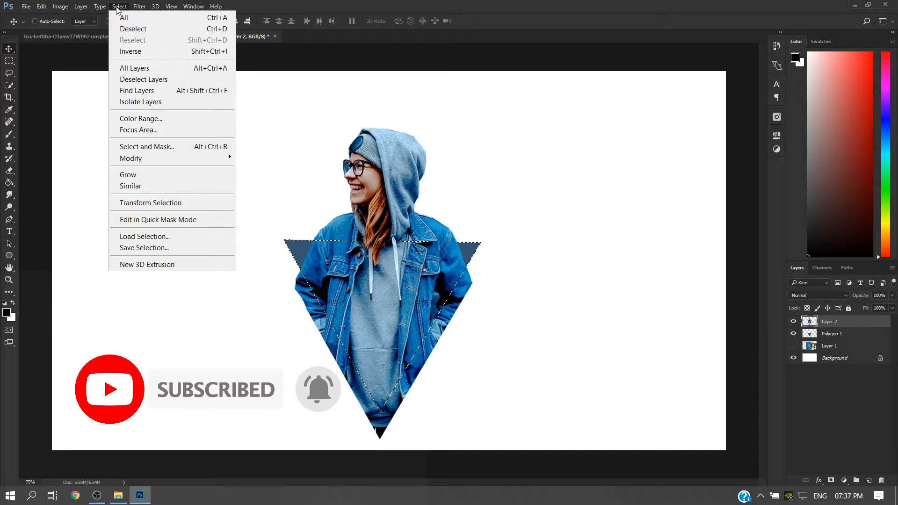
left_click(129, 52)
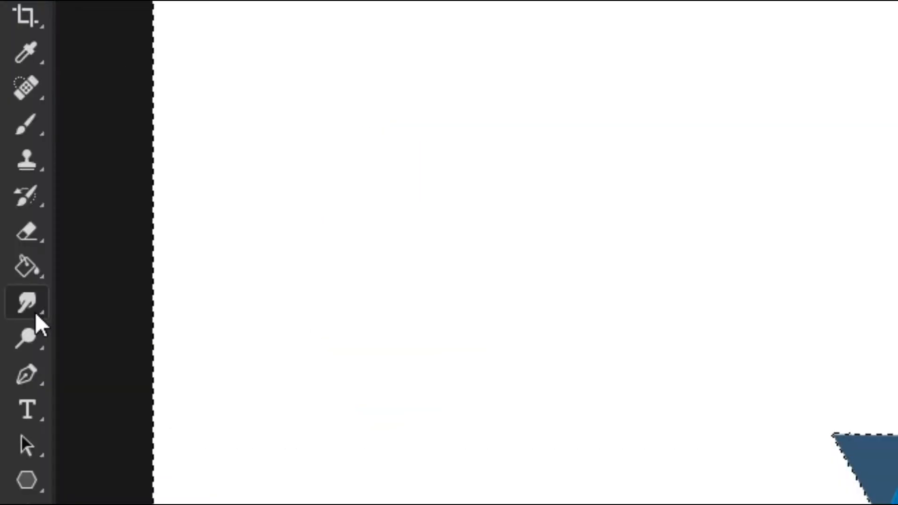
left_click(35, 238)
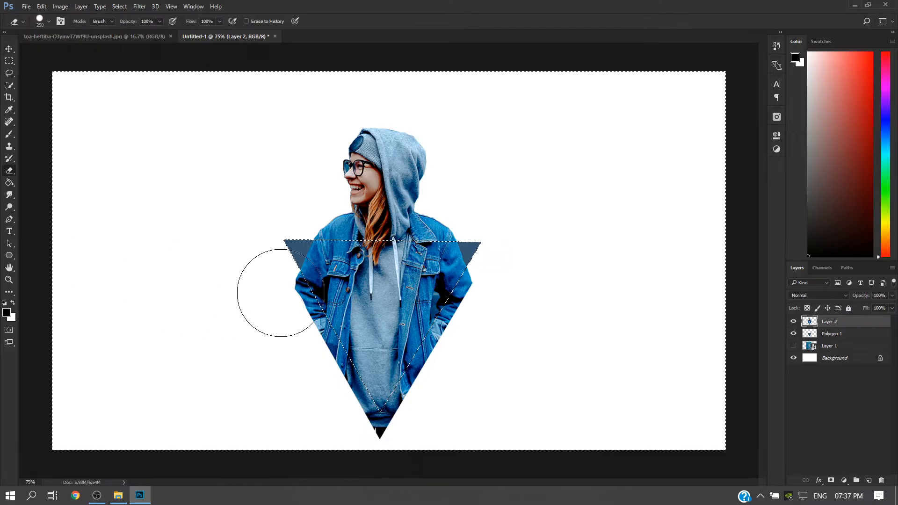
mouse_move(280, 293)
left_mouse_down()
mouse_move(277, 287)
mouse_move(357, 400)
mouse_move(426, 345)
mouse_move(464, 279)
left_mouse_up()
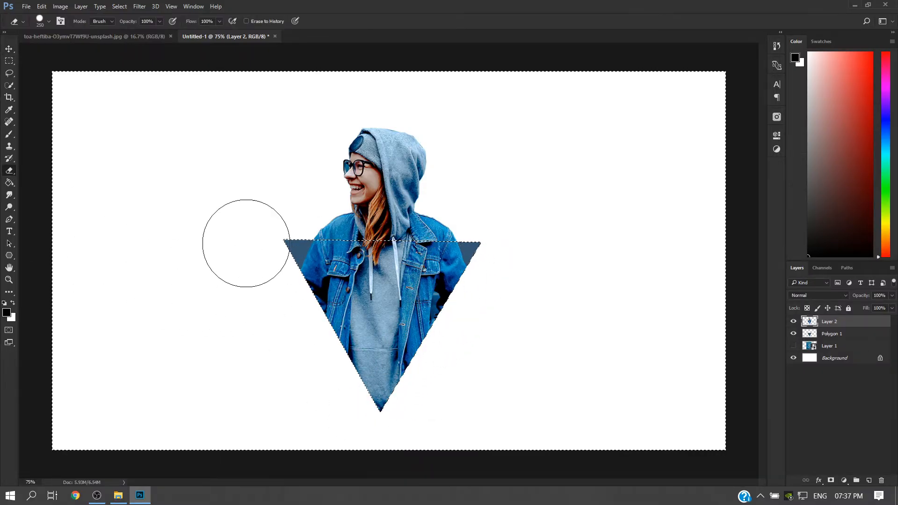
left_click(9, 49)
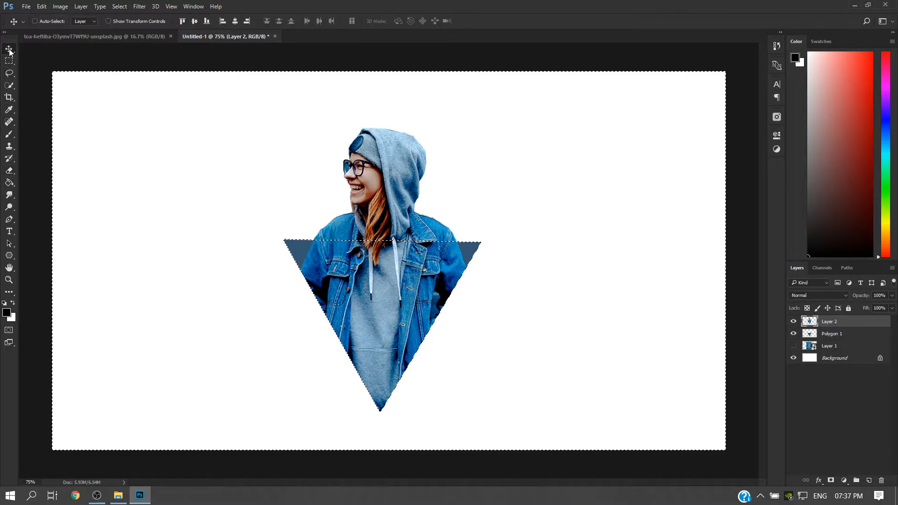
Step: Clear the selection and merge Layer 2 with Polygon 1 into one layer
key("ctrl+d")
left_click(830, 336, "ctrl")
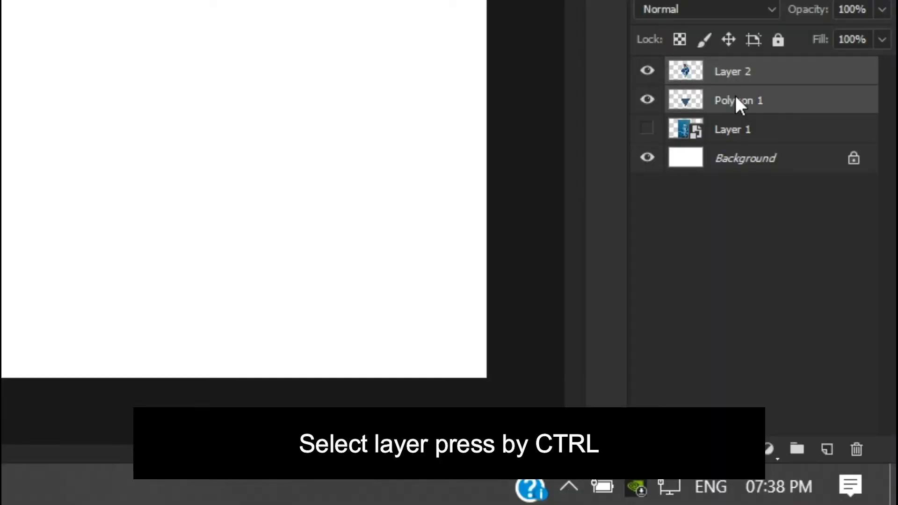
right_click(736, 97)
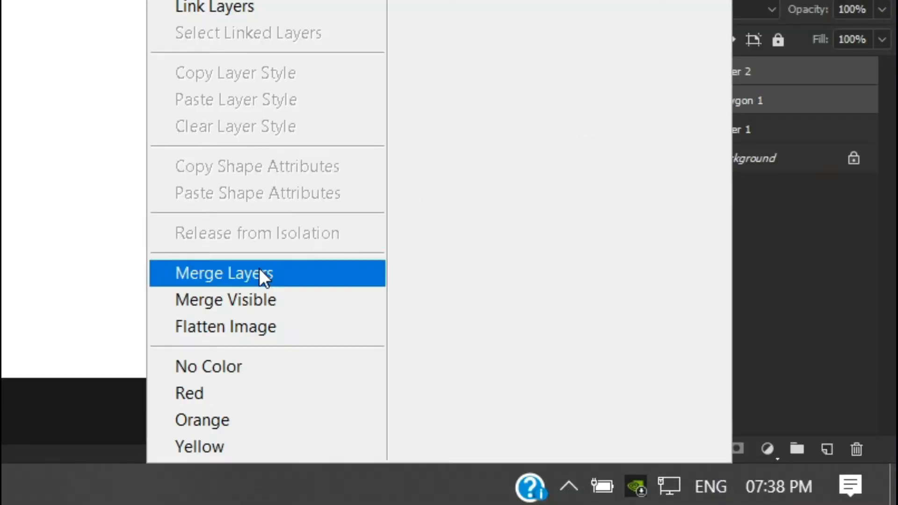
left_click(260, 275)
Step: Scale the merged woman and triangle to about 99% and move them slightly up on the canvas
key("ctrl")
key("ctrl+t")
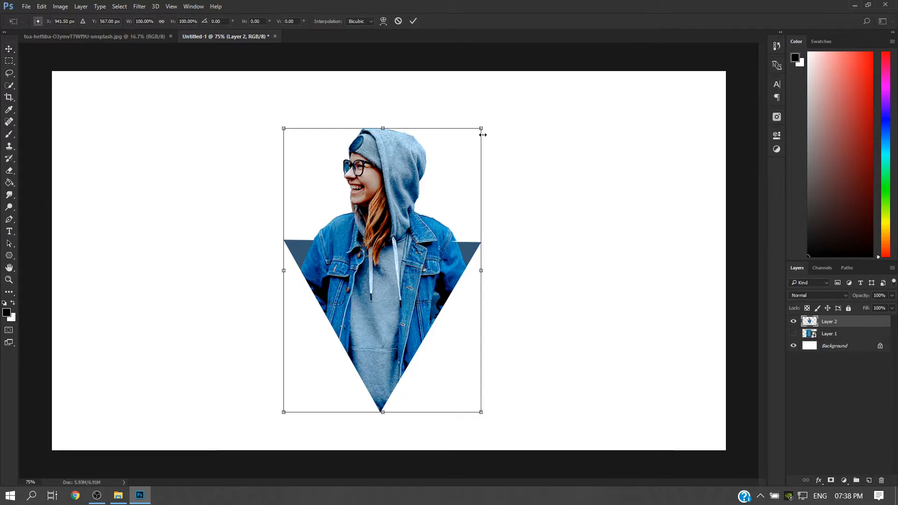
left_click_drag(484, 129, 523, 106)
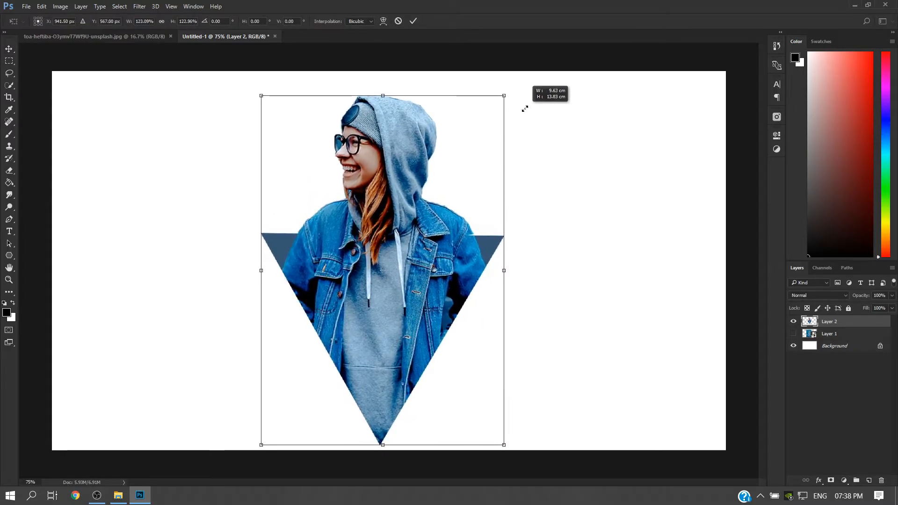
left_click_drag(441, 243, 433, 235)
left_click_drag(502, 89, 478, 124)
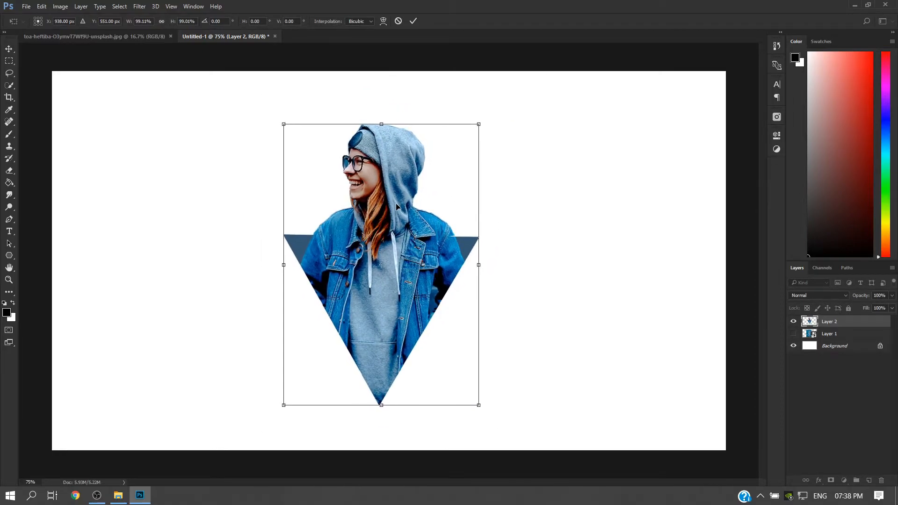
key("Return")
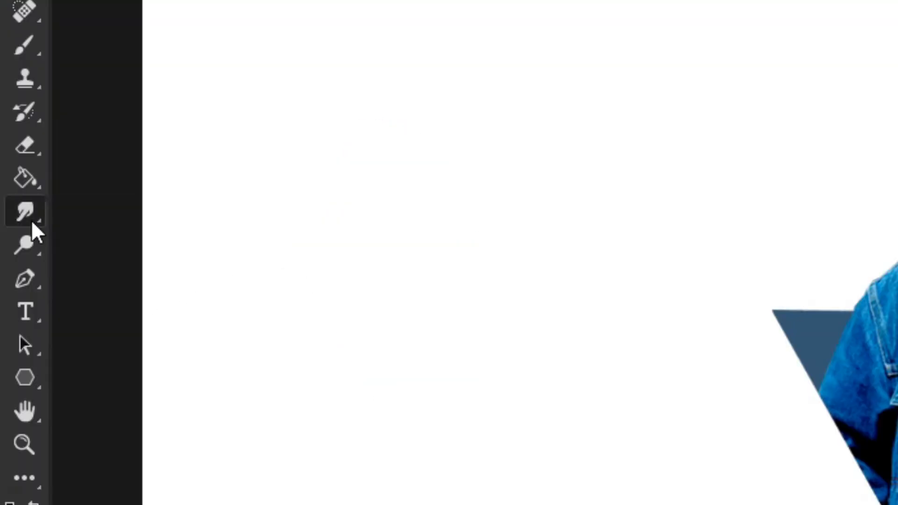
Step: Duplicate the merged Layer 2 and set the Smudge tool to 50% strength in Normal mode
left_click_drag(11, 199, 45, 212)
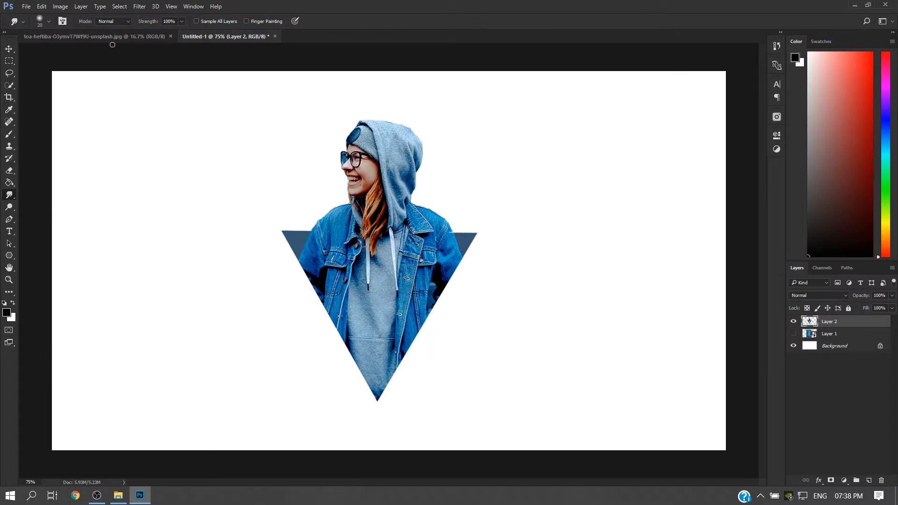
left_click(49, 21)
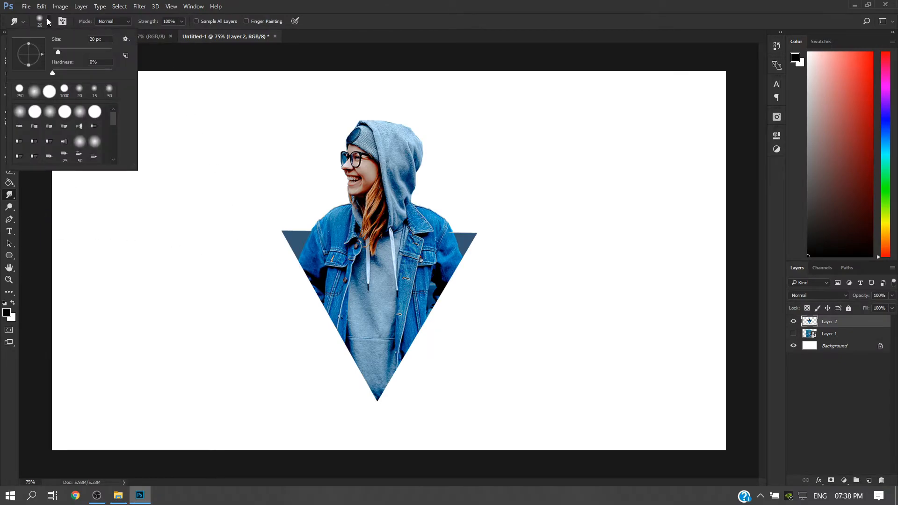
left_click(48, 19)
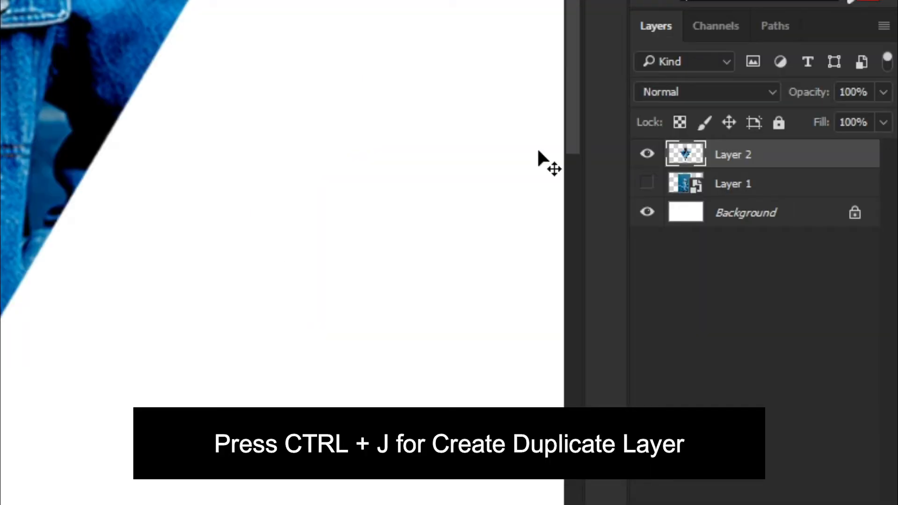
key("ctrl+j")
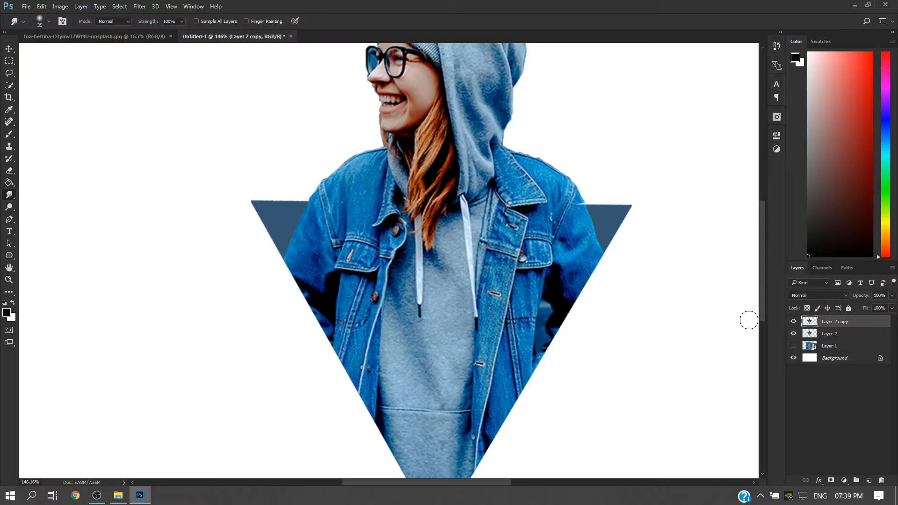
scroll(640, 294, "down", 3)
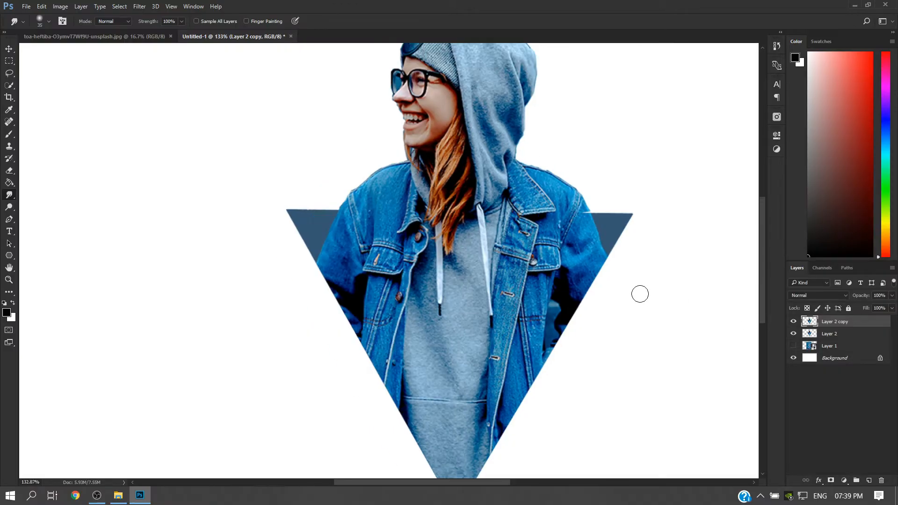
right_click(9, 199)
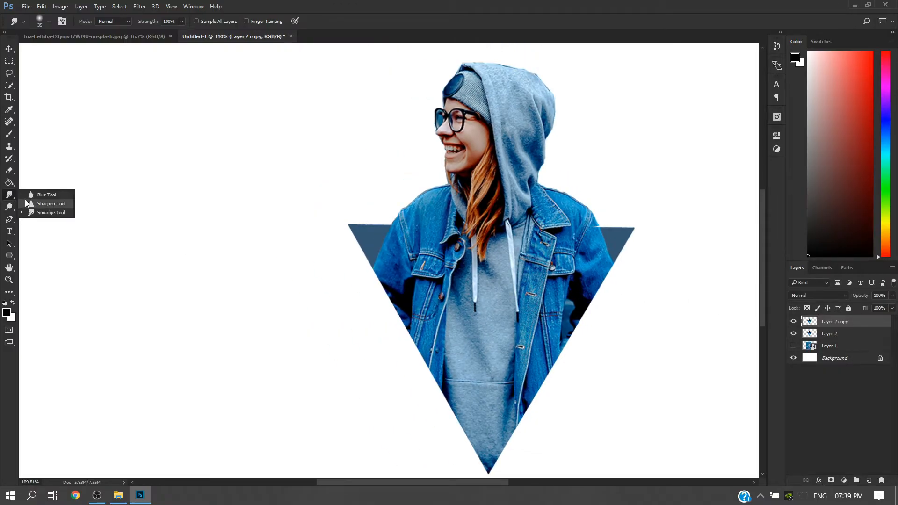
left_click(41, 212)
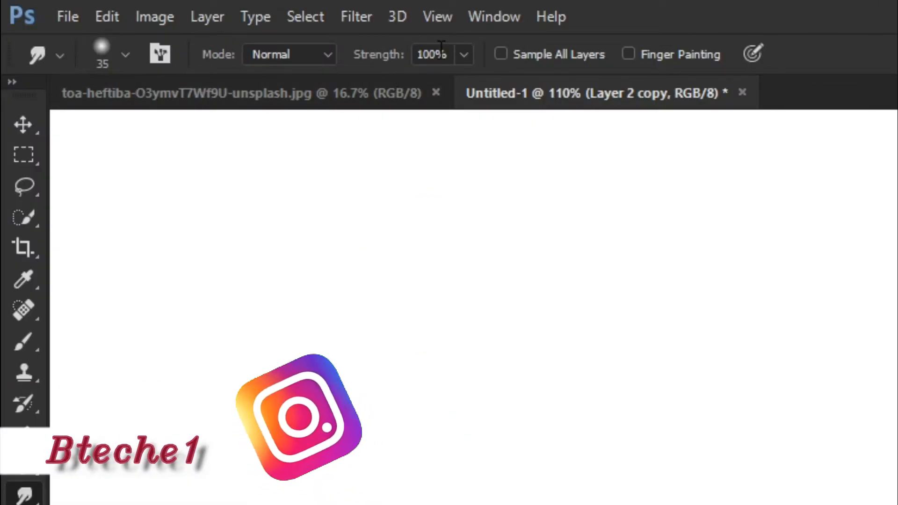
left_click_drag(395, 56, 333, 59)
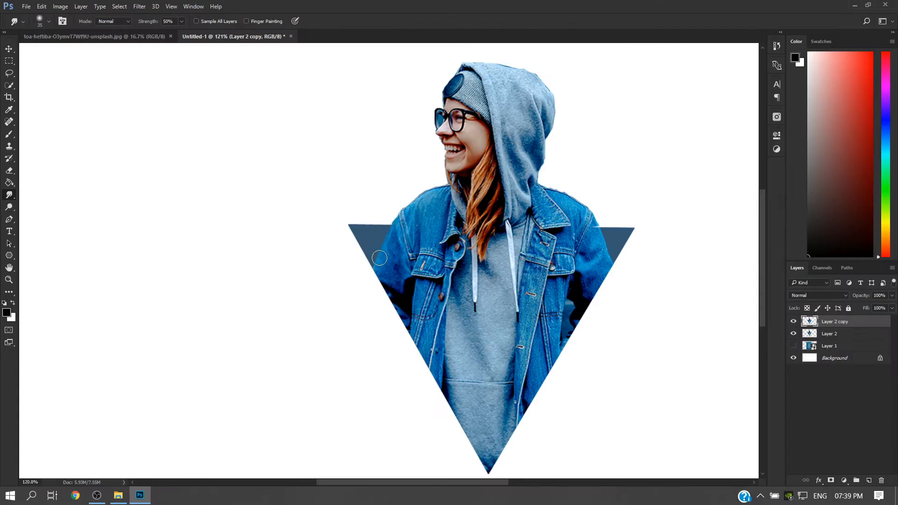
Step: With a 20 px Smudge brush, pull the triangle's lower tip and right slanted edge downwards into drips on Layer 2 copy
scroll(379, 258, "up", 2)
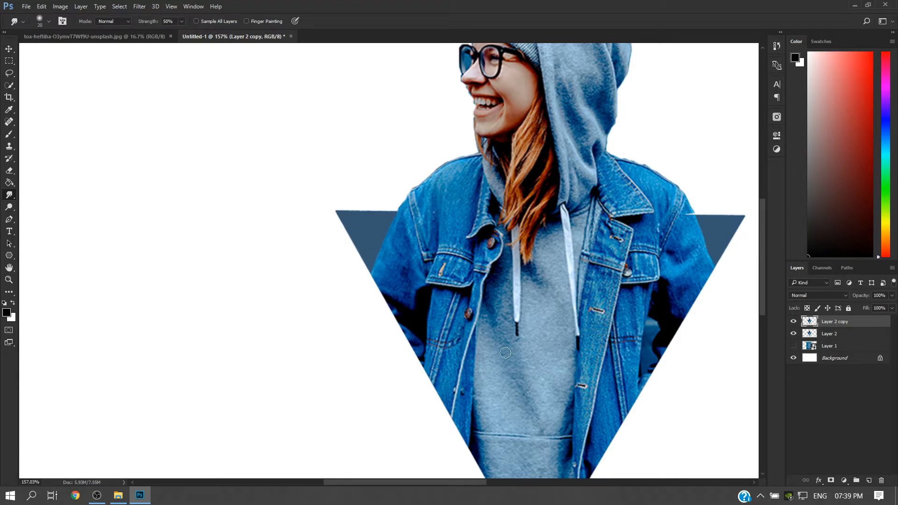
scroll(509, 374, "down", 2)
scroll(551, 456, "up", 4)
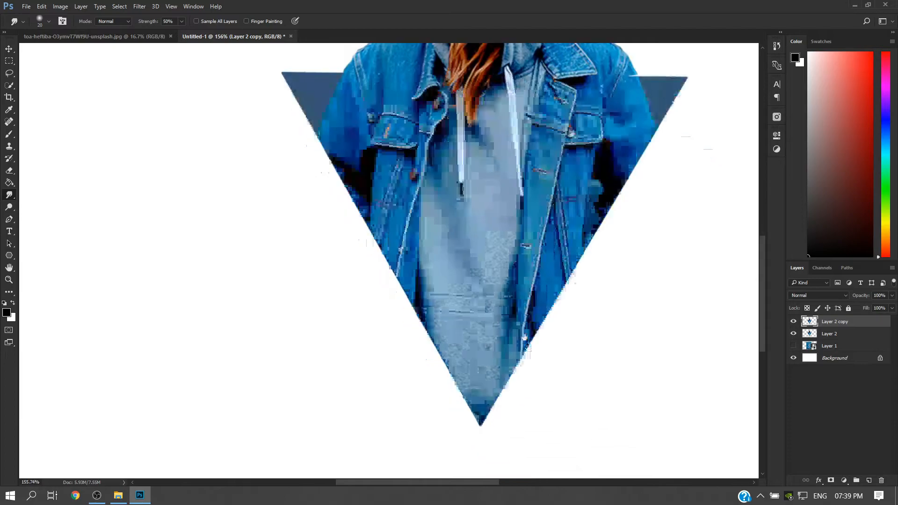
left_click_drag(455, 360, 457, 405)
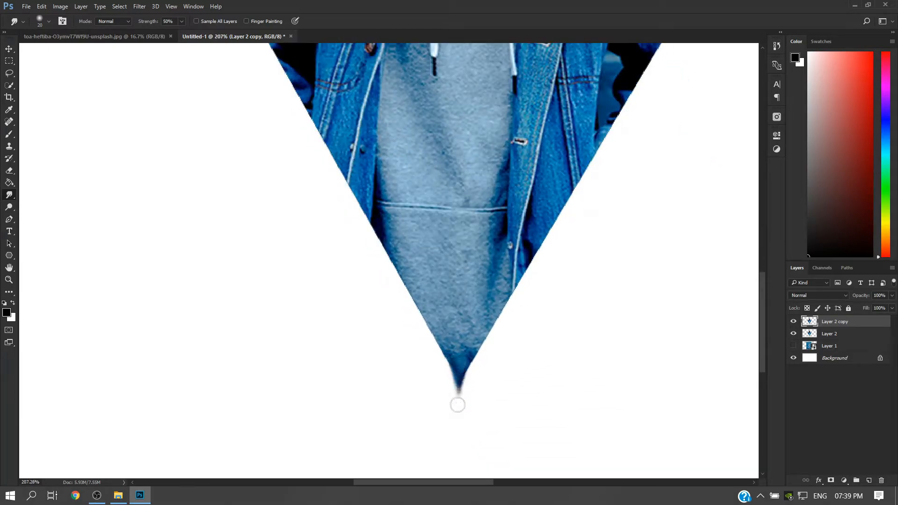
mouse_move(470, 342)
left_mouse_down()
mouse_move(462, 381)
mouse_move(496, 328)
mouse_move(482, 370)
left_mouse_up()
left_click_drag(493, 323, 496, 362)
left_click_drag(510, 278, 509, 351)
left_click_drag(538, 244, 533, 295)
left_click_drag(557, 215, 546, 269)
left_click_drag(582, 162, 576, 220)
left_click_drag(577, 182, 567, 310)
left_click_drag(568, 201, 552, 285)
left_click_drag(604, 119, 593, 189)
left_click_drag(624, 92, 610, 154)
scroll(608, 257, "up", 4)
left_click_drag(591, 252, 584, 321)
left_click_drag(610, 218, 602, 284)
left_click_drag(634, 191, 619, 251)
left_click_drag(629, 218, 617, 260)
mouse_move(652, 154)
left_mouse_down()
mouse_move(641, 281)
mouse_move(669, 127)
mouse_move(673, 222)
mouse_move(659, 201)
left_mouse_up()
scroll(618, 326, "down", 3)
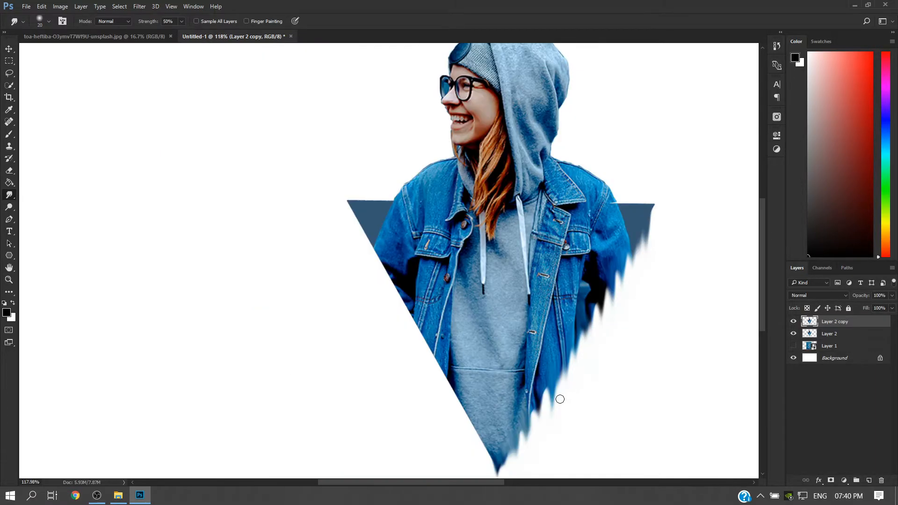
Step: Smudge the area around the lower tip and the whole left slanted edge downwards into matching drips, up to the triangle's upper-left corner
scroll(470, 428, "up", 3)
left_click_drag(503, 325, 512, 407)
left_click_drag(473, 278, 482, 369)
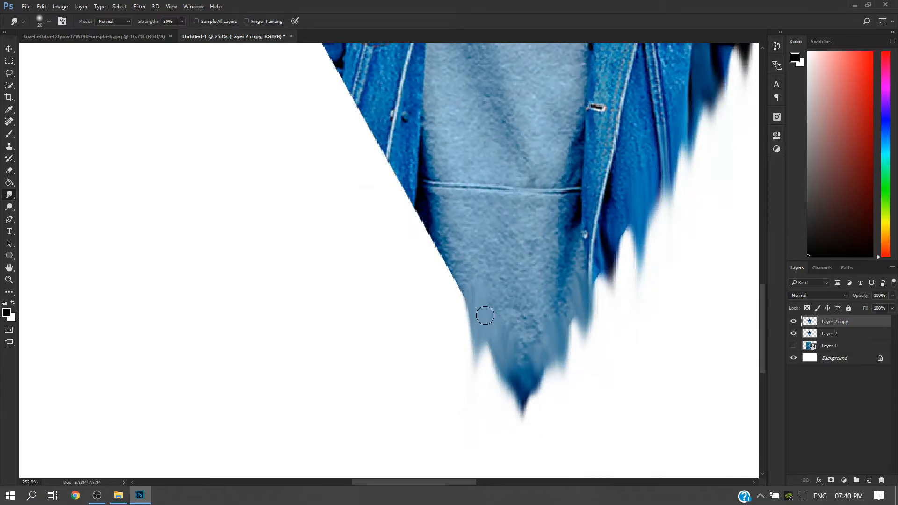
left_click_drag(482, 313, 496, 406)
left_click_drag(512, 340, 519, 445)
left_click_drag(545, 328, 557, 416)
mouse_move(435, 227)
left_mouse_down()
mouse_move(461, 262)
mouse_move(452, 379)
left_mouse_up()
left_click_drag(423, 208, 442, 294)
left_click_drag(395, 168, 407, 234)
left_click_drag(374, 136, 386, 206)
scroll(368, 192, "up", 5)
left_click_drag(358, 279, 370, 360)
left_click_drag(365, 304, 374, 374)
left_click_drag(337, 223, 351, 327)
left_click_drag(343, 276, 356, 339)
left_click_drag(326, 187, 323, 300)
left_click_drag(324, 222, 327, 285)
left_click_drag(318, 203, 321, 290)
mouse_move(314, 197)
left_mouse_down()
mouse_move(316, 295)
mouse_move(388, 399)
left_mouse_up()
left_click_drag(361, 372, 366, 427)
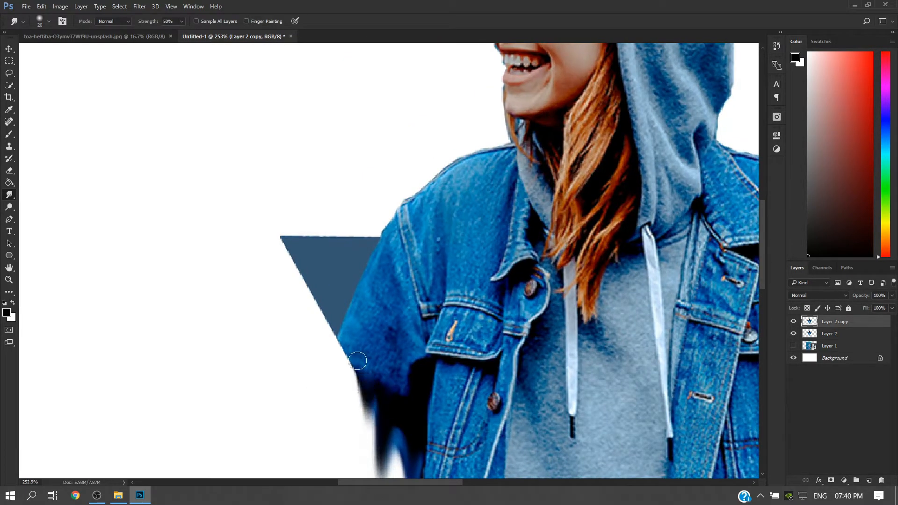
left_click_drag(347, 353, 353, 416)
left_click_drag(334, 325, 343, 405)
left_click_drag(327, 300, 330, 360)
mouse_move(311, 272)
left_mouse_down()
mouse_move(296, 362)
mouse_move(306, 397)
left_mouse_up()
mouse_move(360, 372)
left_mouse_down()
mouse_move(360, 477)
mouse_move(364, 468)
left_mouse_up()
mouse_move(336, 332)
left_mouse_down()
mouse_move(346, 404)
mouse_move(336, 477)
left_mouse_up()
left_click_drag(314, 283, 329, 407)
left_click_drag(322, 307, 335, 417)
left_click_drag(290, 276, 309, 346)
left_click_drag(283, 246, 299, 318)
key("ctrl+0")
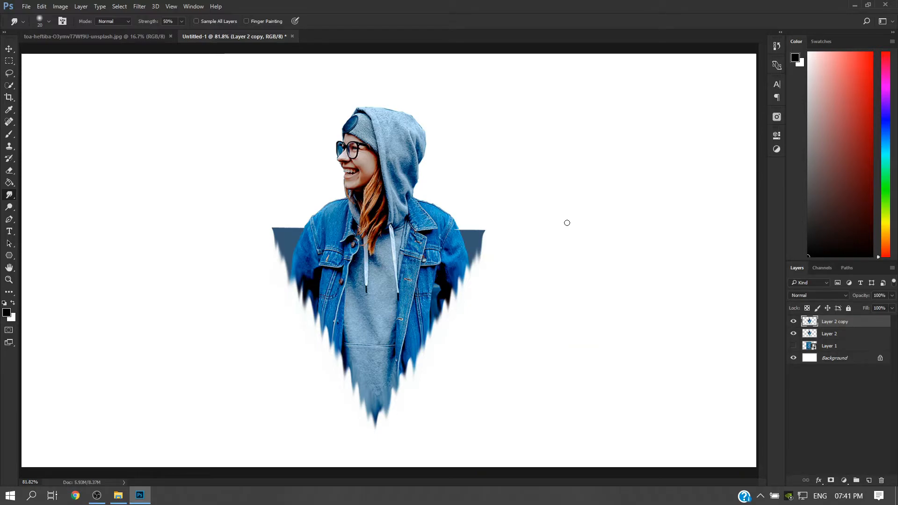
Step: Convert the Background into regular Layer 0 and give it a Gradient Overlay, with Color Overlay switched off
double_click(834, 358)
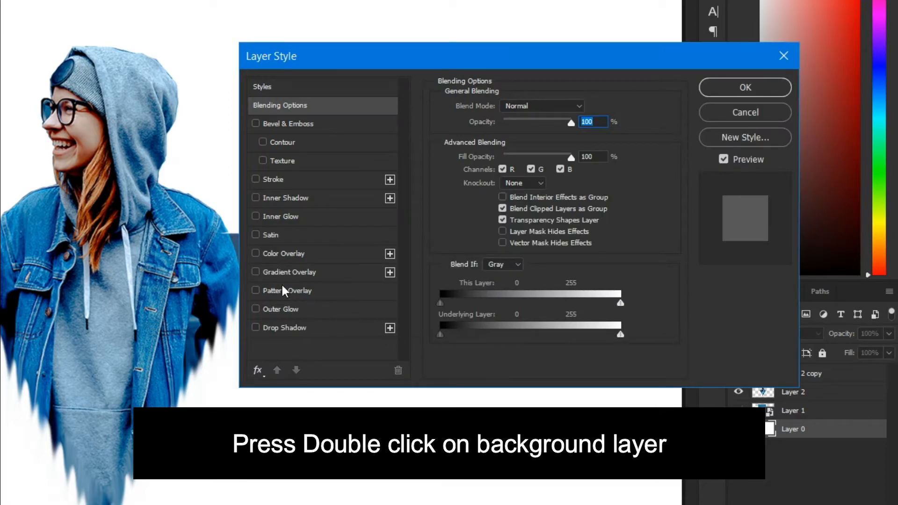
left_click(255, 254)
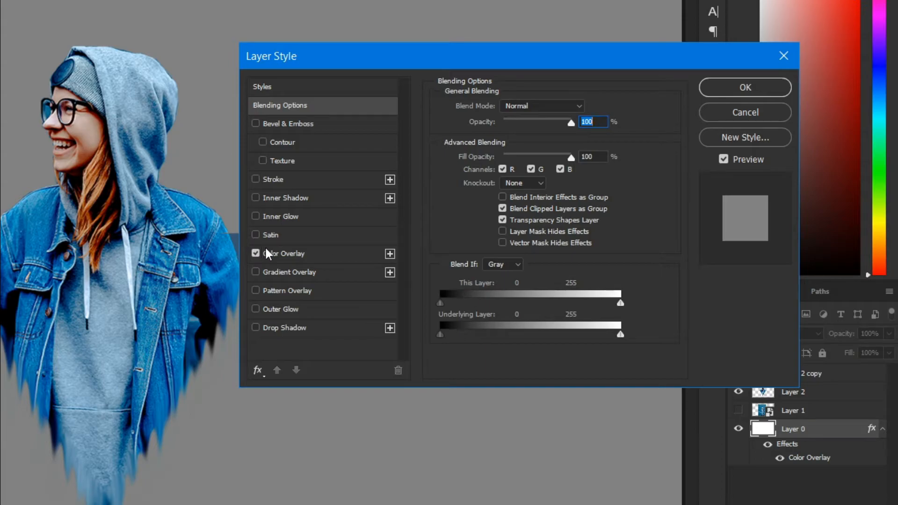
left_click(277, 251)
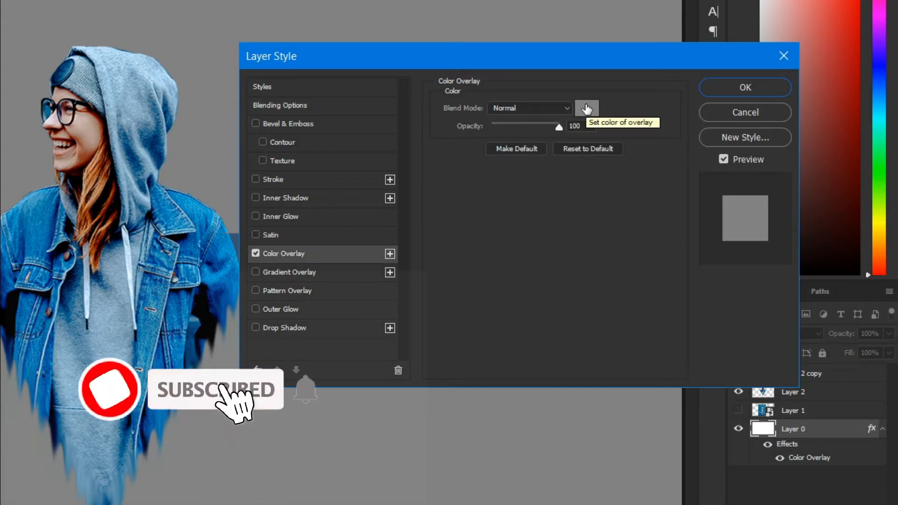
left_click(257, 273)
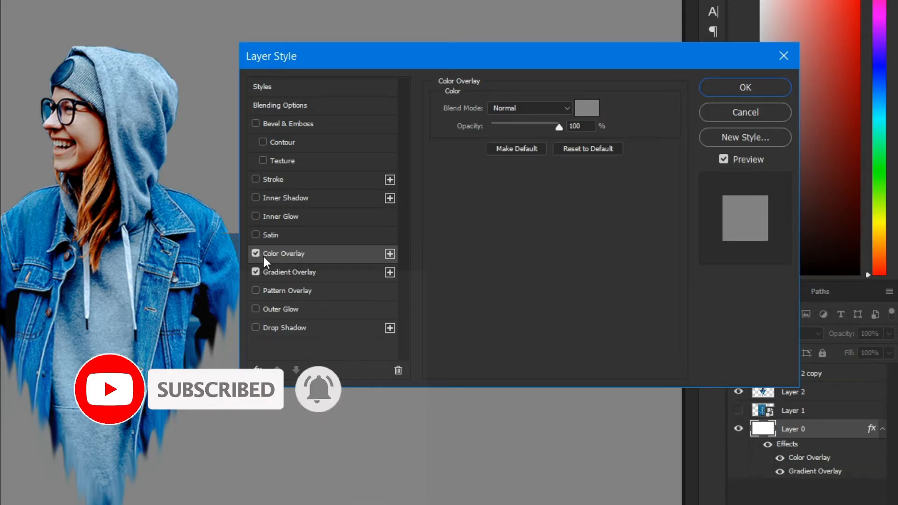
left_click(257, 254)
left_click(281, 272)
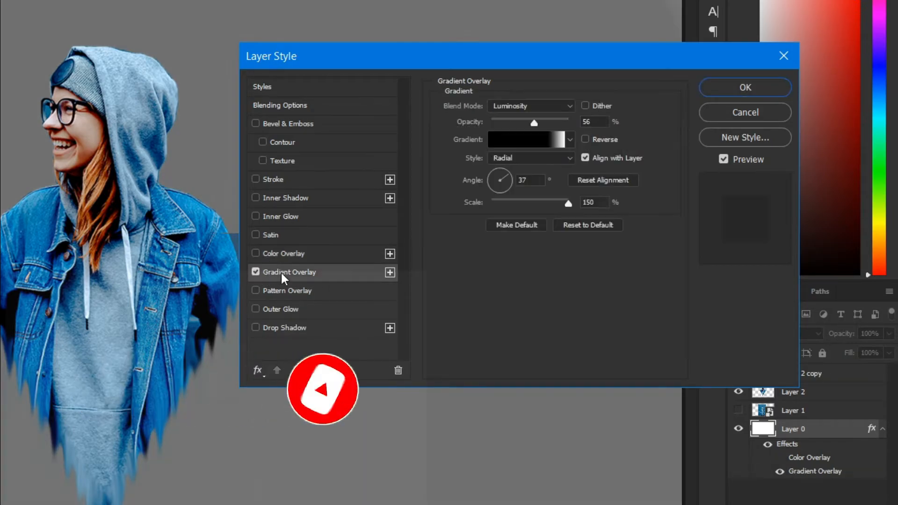
Step: Edit the overlay gradient to keep opacity and colour stops only at its two ends, running from black to white
left_click(524, 139)
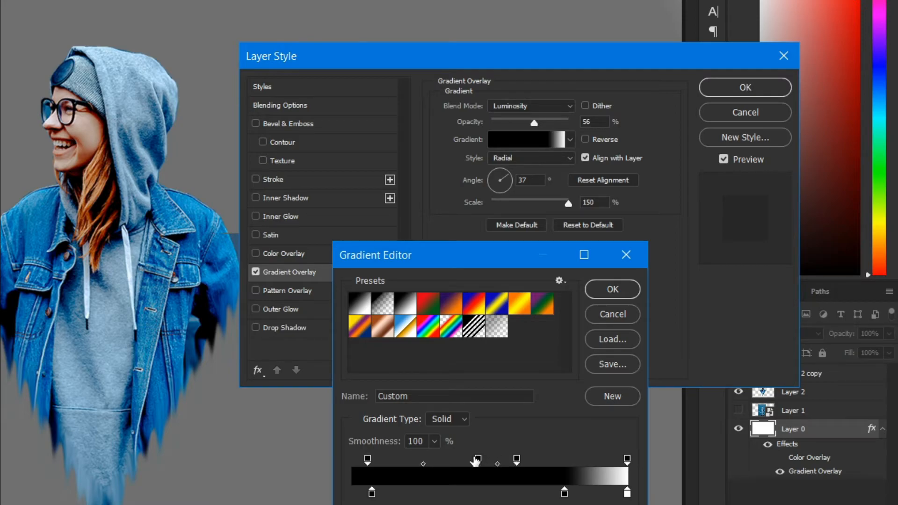
left_click_drag(480, 460, 322, 465)
left_click_drag(518, 461, 666, 461)
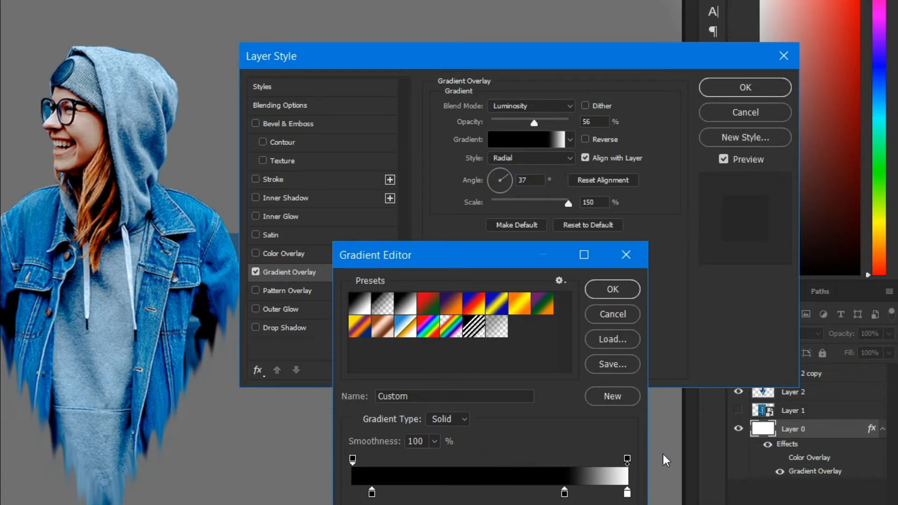
left_click(353, 494)
left_click_drag(369, 494, 317, 494)
left_click_drag(565, 497, 677, 501)
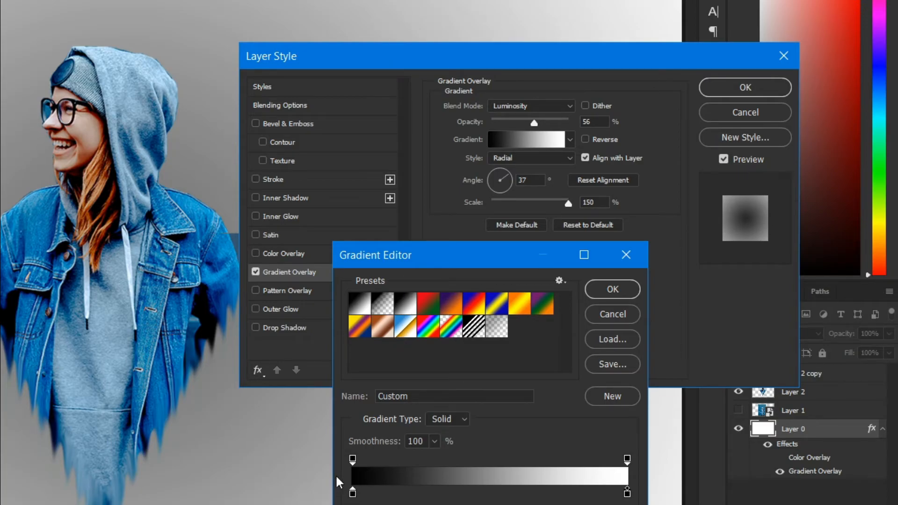
Step: Colour the gradient's start stop with blue sampled from the woman's jacket and make its end stop black
left_click(353, 493)
left_click(225, 281)
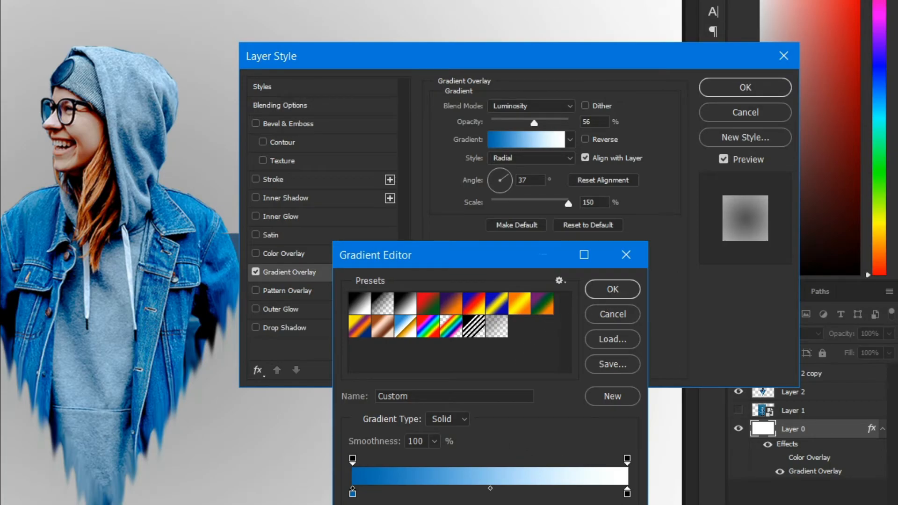
left_click(627, 494)
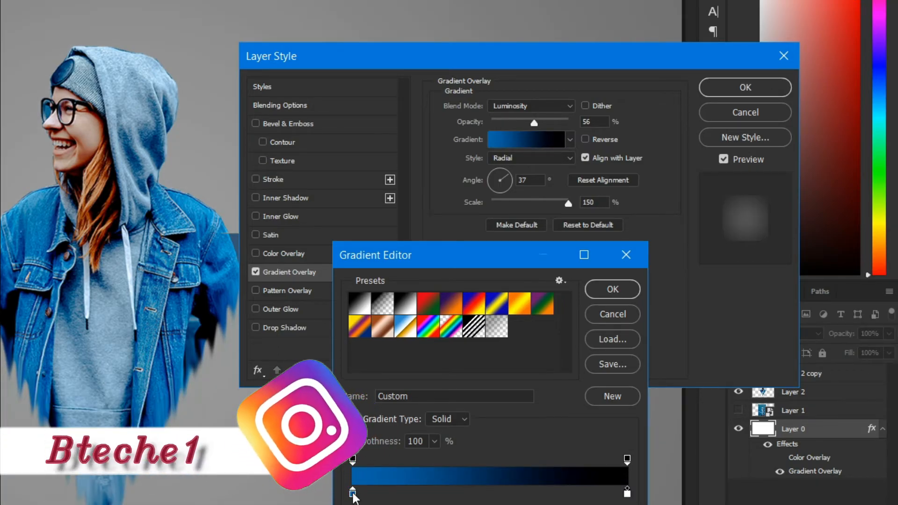
left_click(352, 495)
left_click_drag(353, 495, 627, 495)
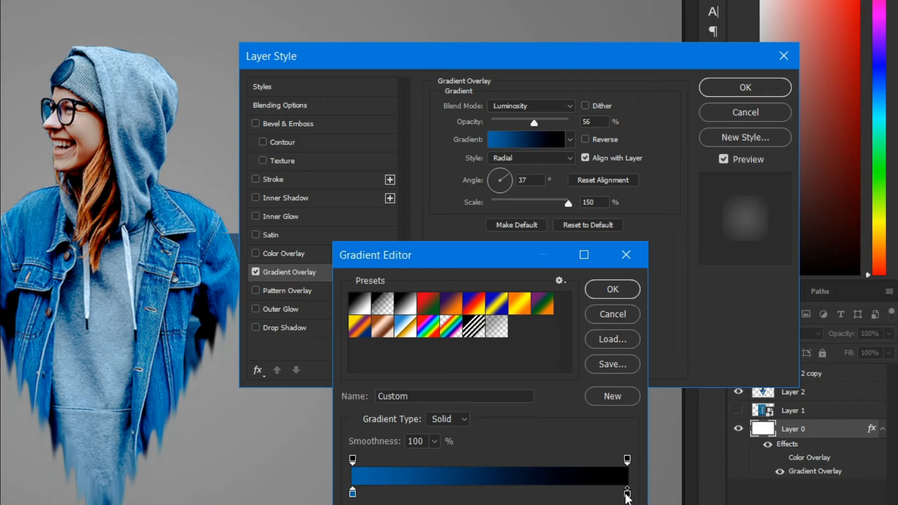
left_click(353, 460)
left_click(353, 495)
left_click(353, 461)
left_click(220, 249)
left_click(627, 459)
left_click(627, 460)
Step: Accept the edited gradient and set the Gradient Overlay's blend mode to Normal
left_click(606, 290)
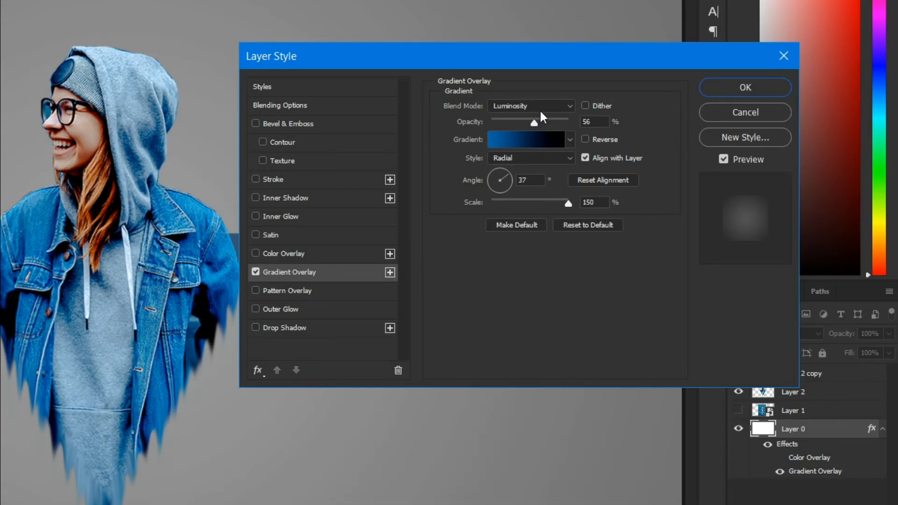
left_click(540, 109)
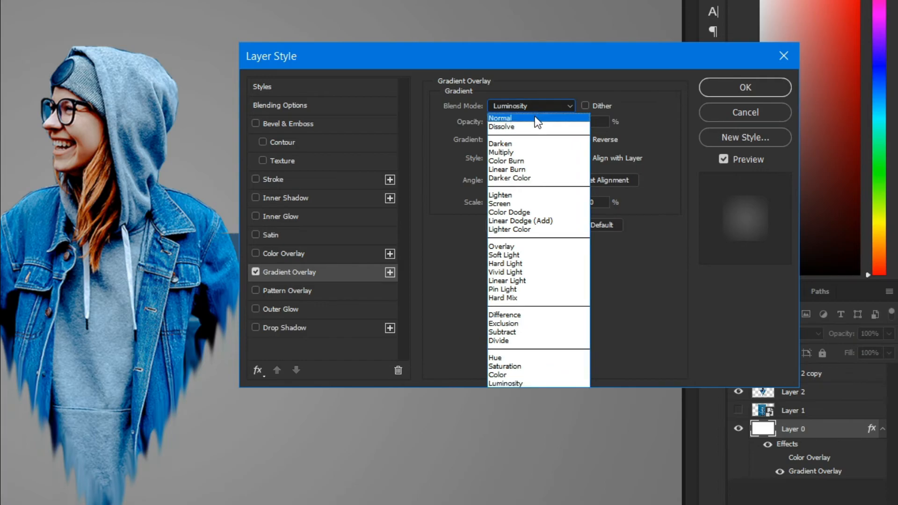
left_click(535, 117)
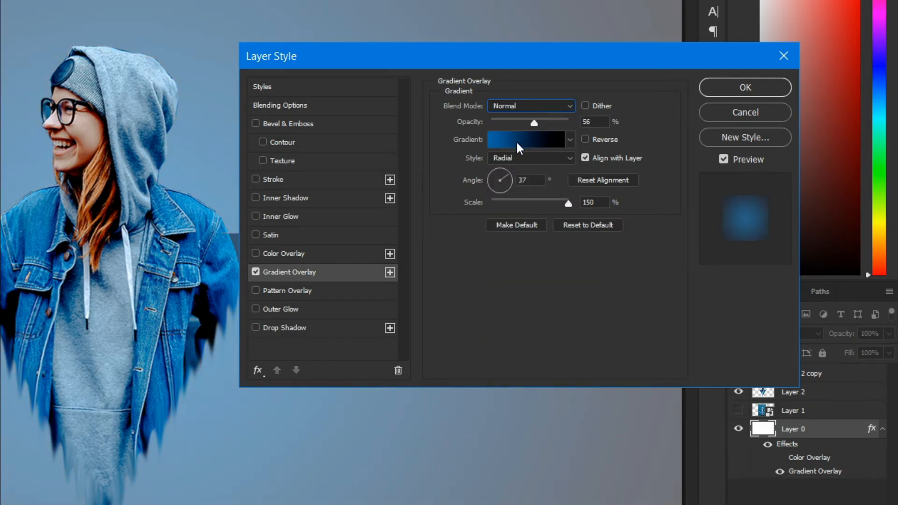
Step: Set the Gradient Overlay to 100% opacity, Radial style, an 8° angle and 150% scale
left_click_drag(530, 126, 590, 125)
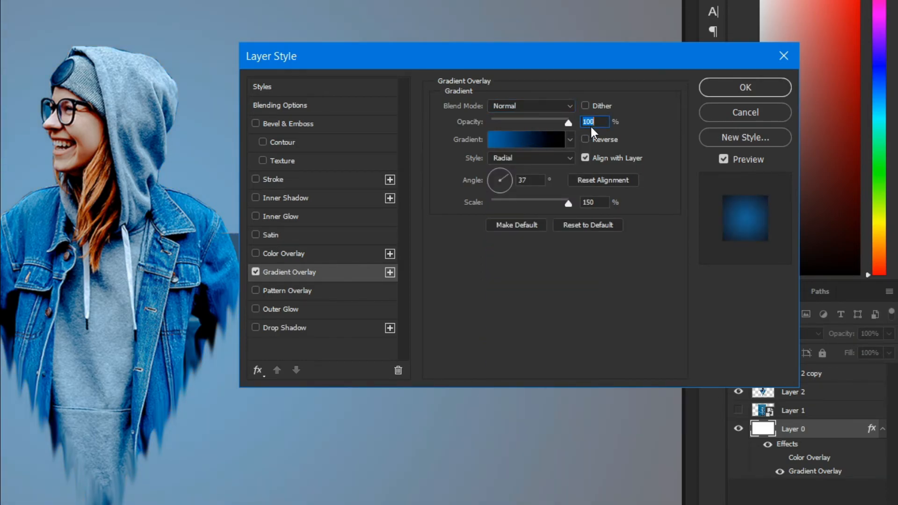
left_click(514, 161)
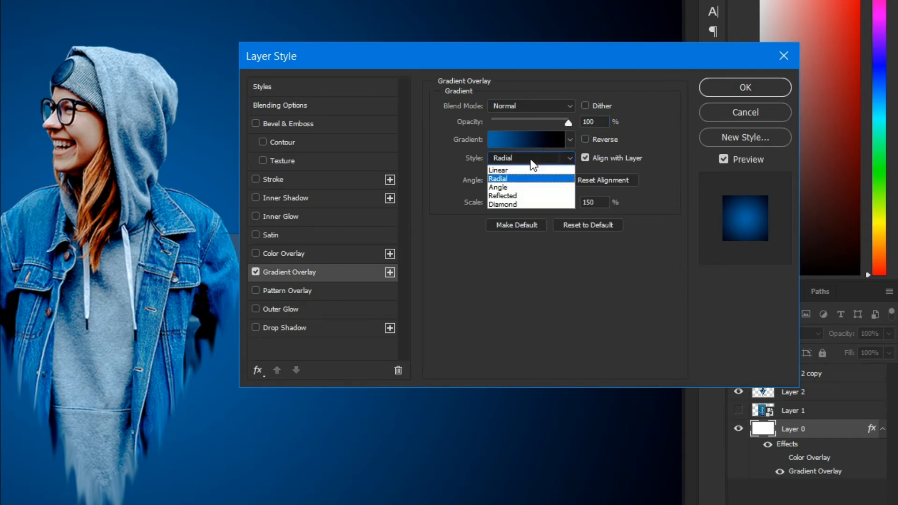
left_click(541, 158)
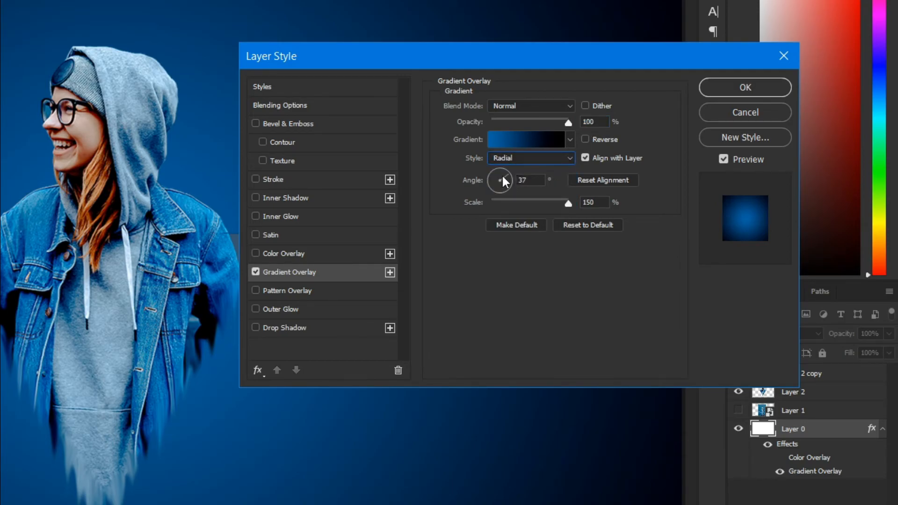
key("Tab")
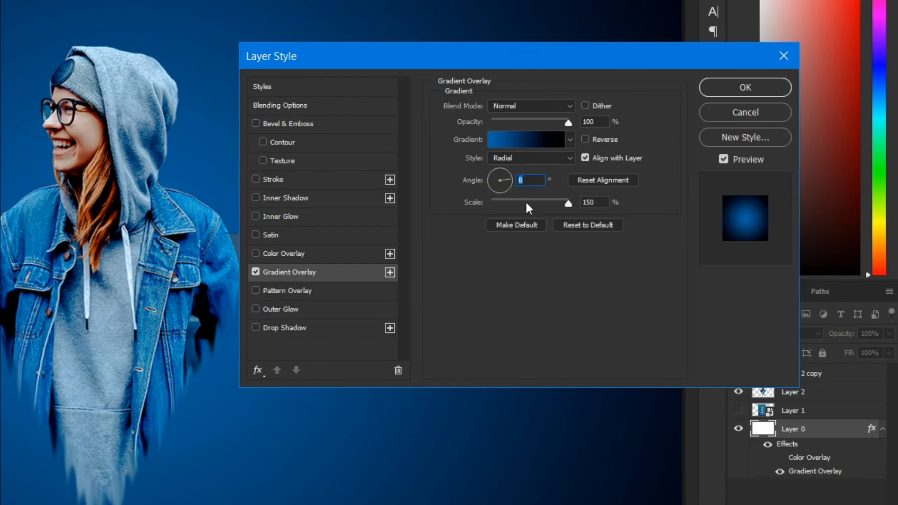
left_click_drag(528, 202, 567, 201)
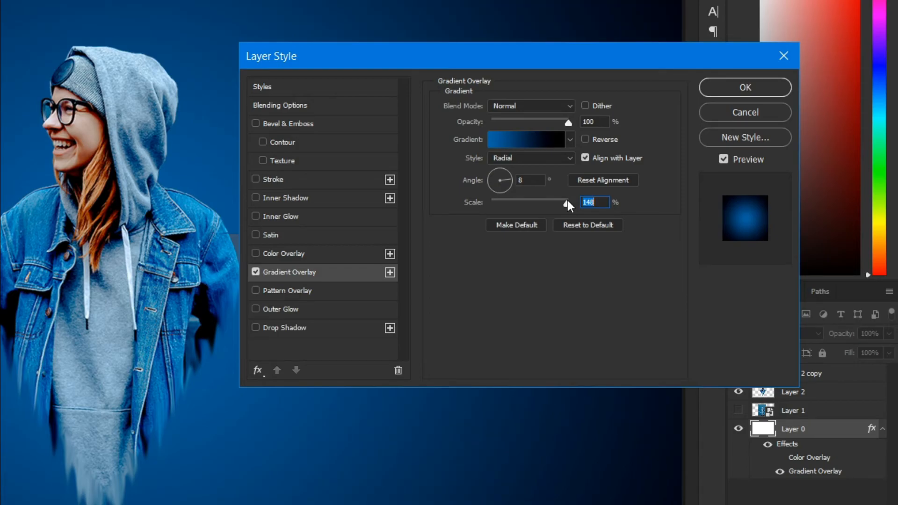
left_click_drag(567, 201, 594, 192)
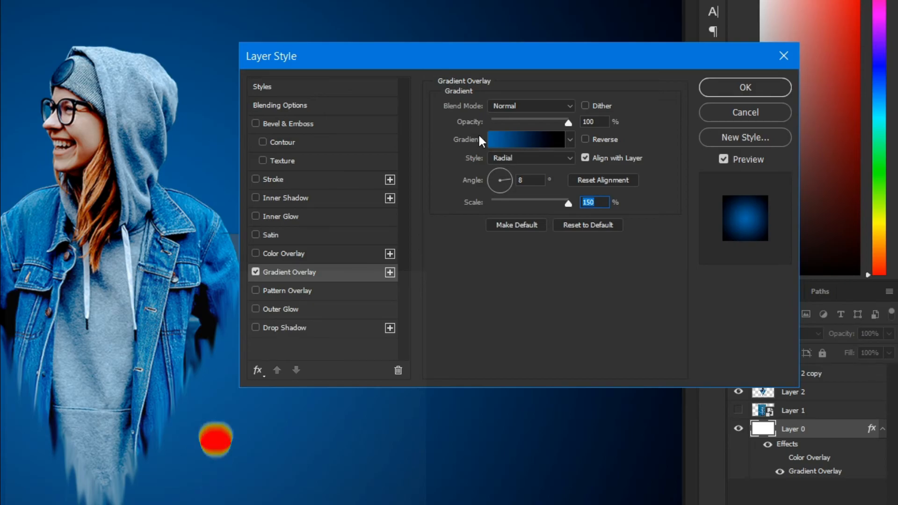
Step: Leave the gradient unreversed, make its end colour stop white, and accept the edited gradient
left_click(585, 139)
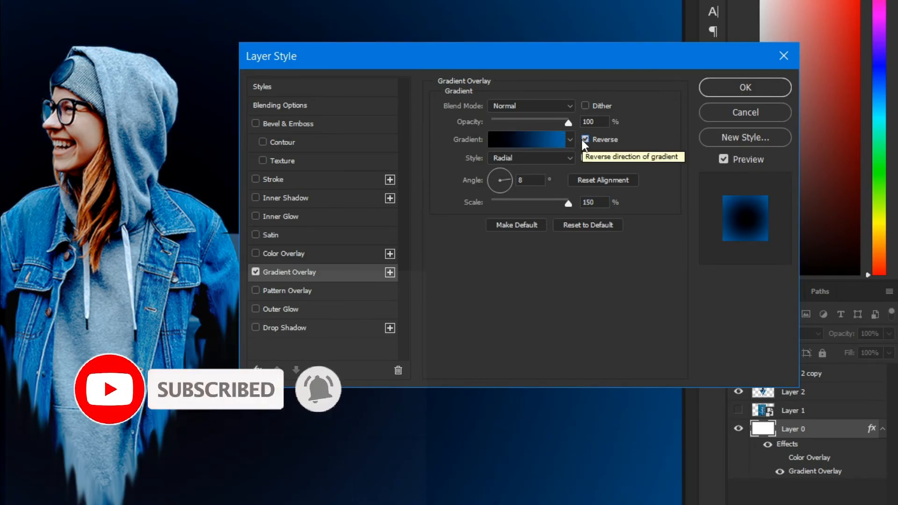
left_click(583, 139)
left_click(521, 140)
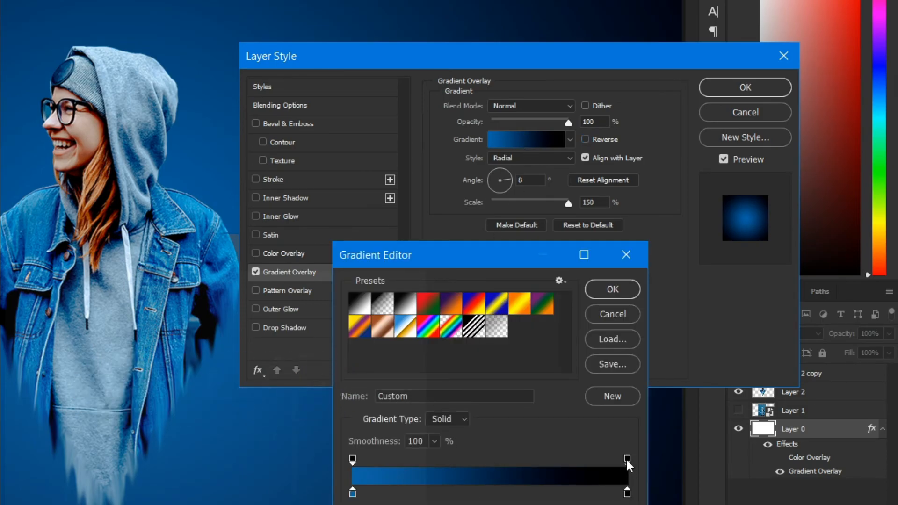
left_click(628, 493)
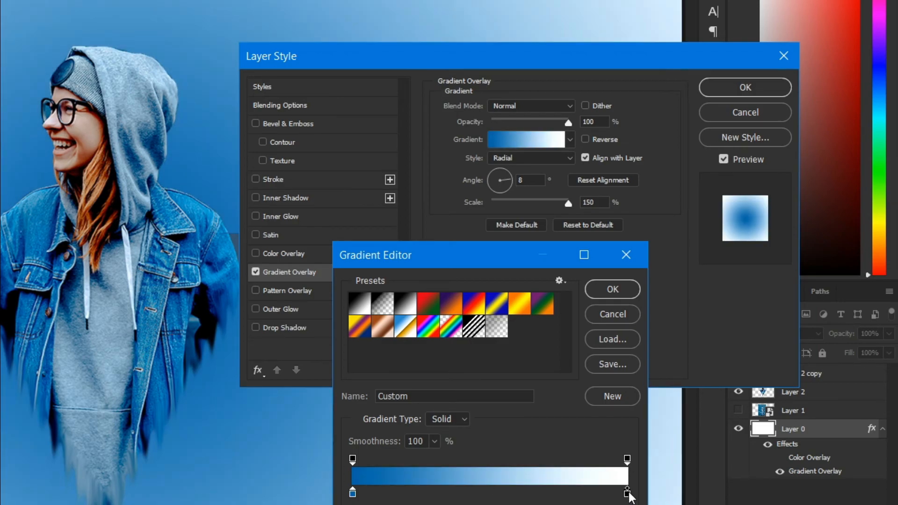
left_click(614, 293)
Step: Keep the gradient at 150% scale and an 8° angle, reverse its direction, and apply the layer style to Layer 0
left_click_drag(569, 202, 590, 206)
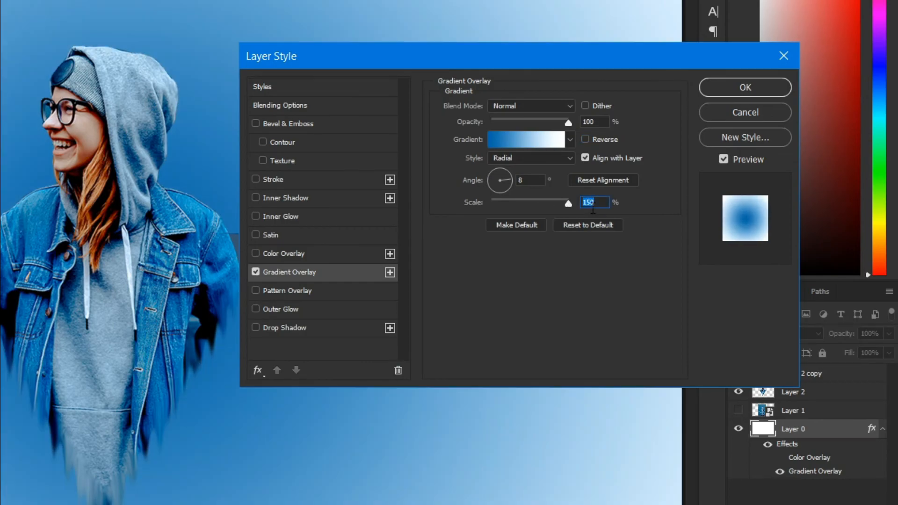
mouse_move(507, 176)
left_mouse_down()
mouse_move(507, 187)
mouse_move(521, 181)
mouse_move(508, 171)
left_mouse_up()
left_click(506, 176)
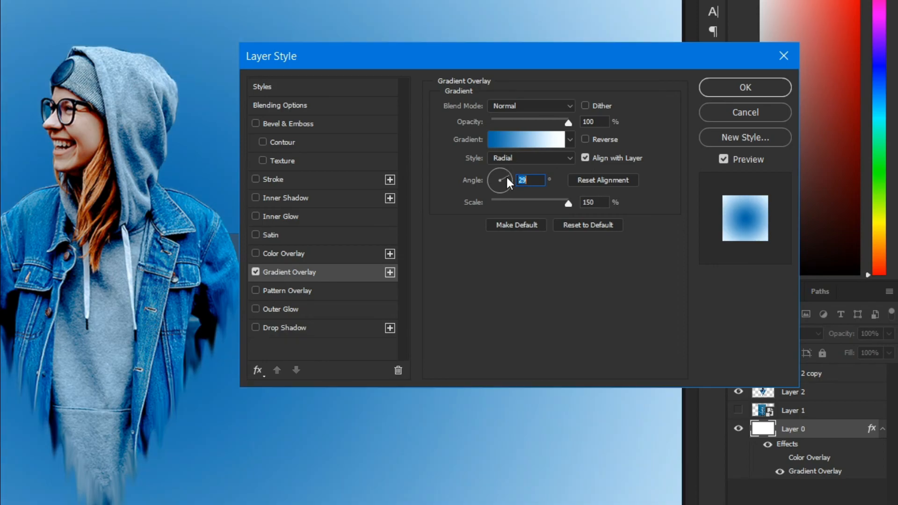
left_click(510, 180)
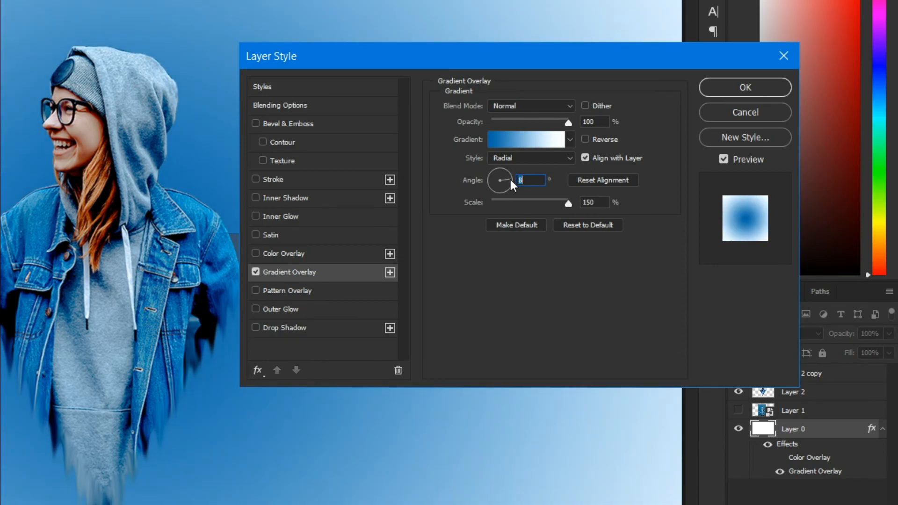
left_click(605, 140)
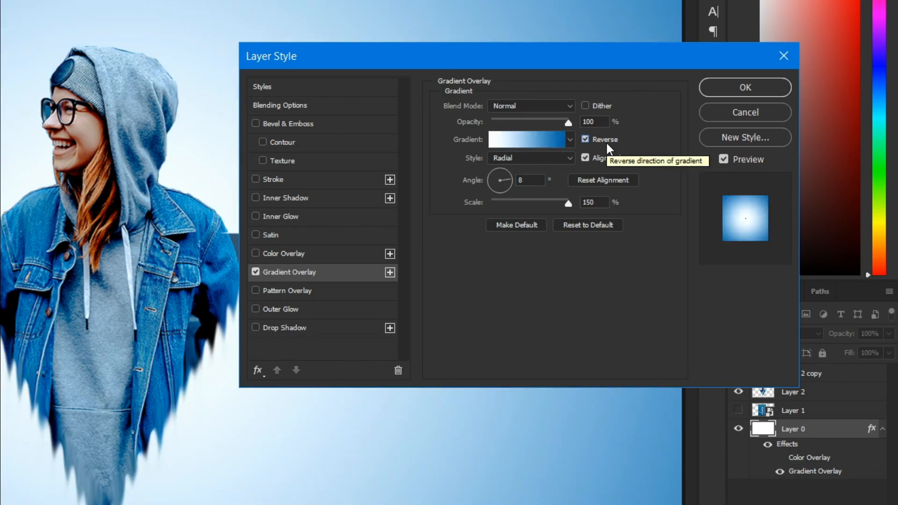
left_click(724, 85)
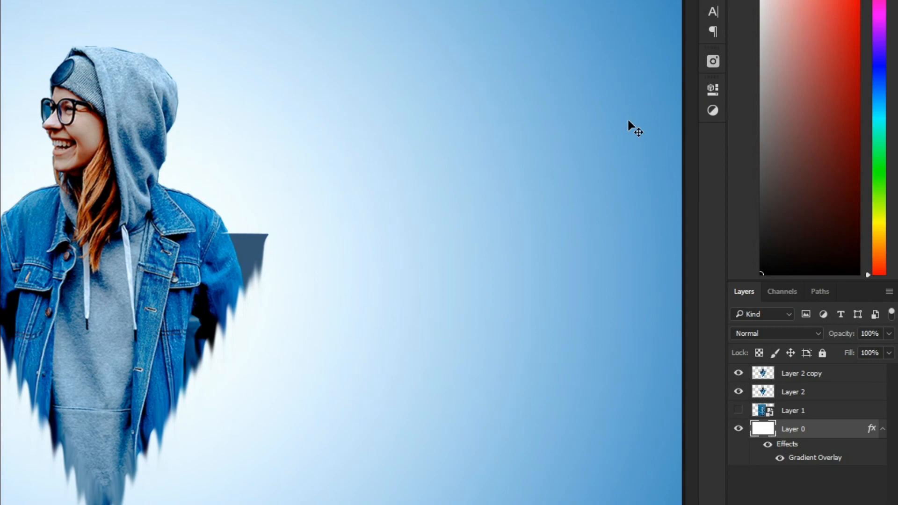